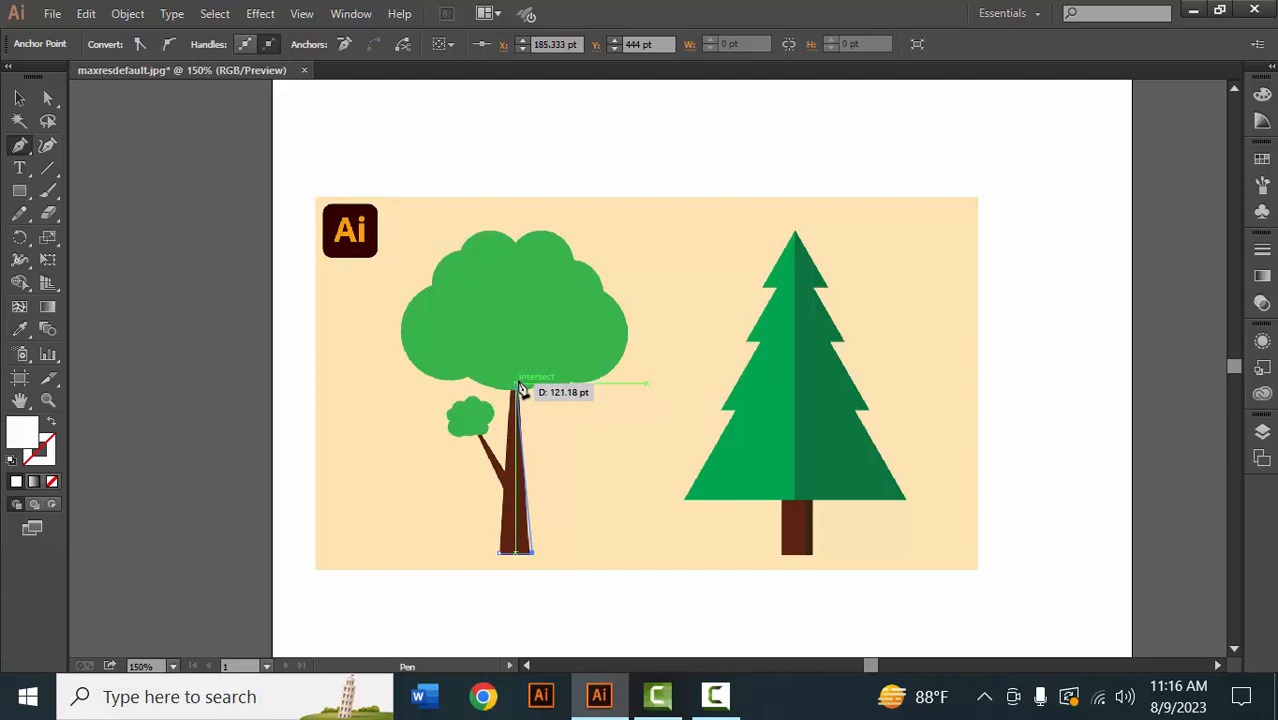
Complete the tapered Pen outline around the left tree's main trunk by adding its two upper corners and closing the path
{"action": "left_click", "coordinate": [514, 385]}
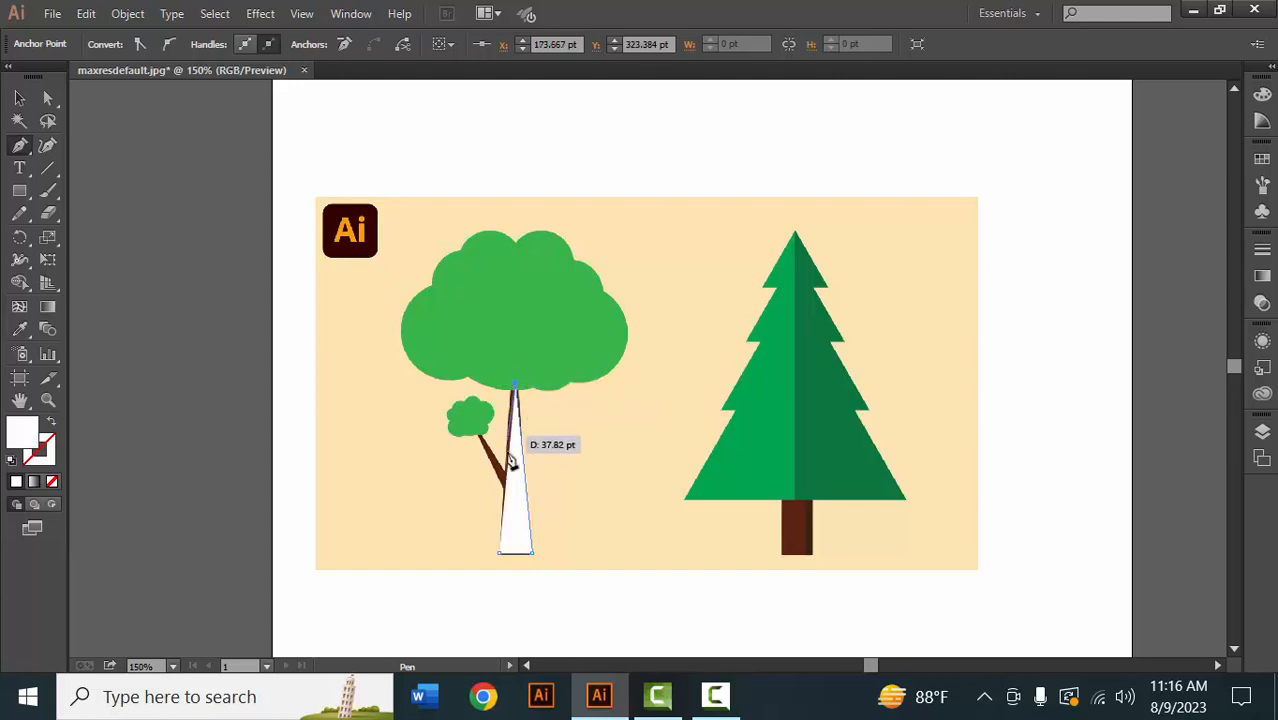
{"action": "left_click", "coordinate": [508, 384]}
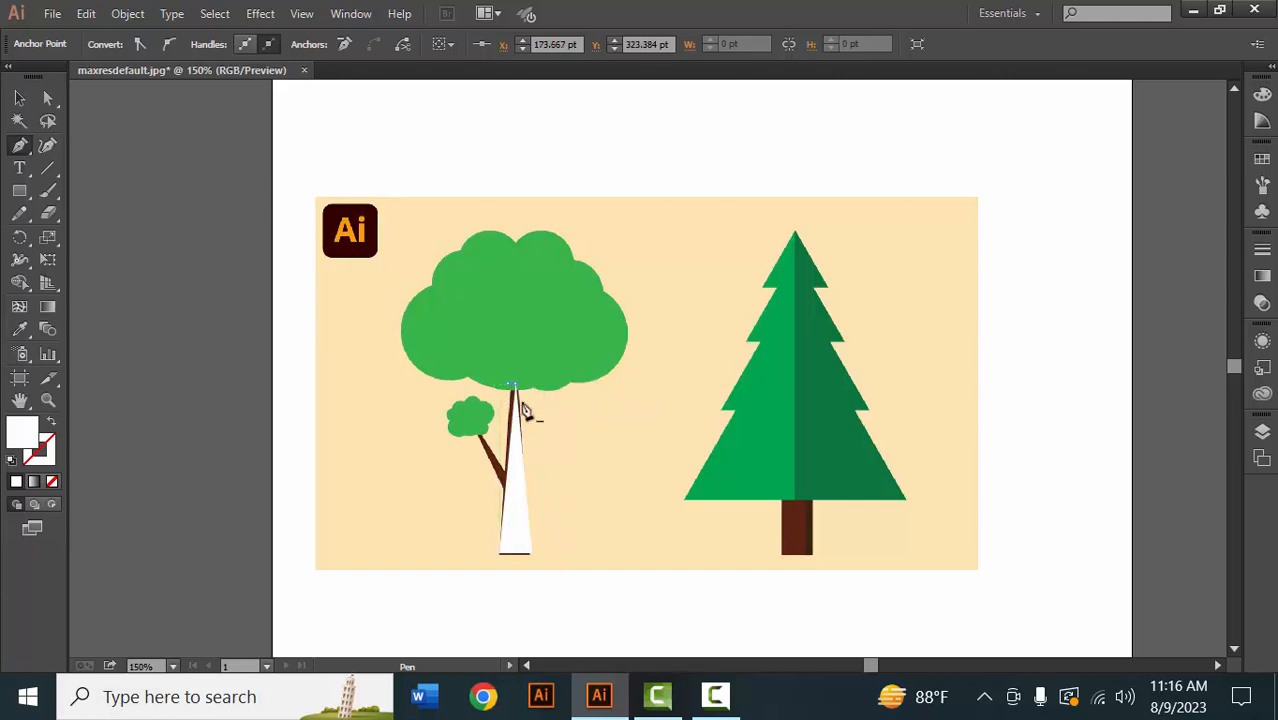
{"action": "left_click", "coordinate": [499, 552]}
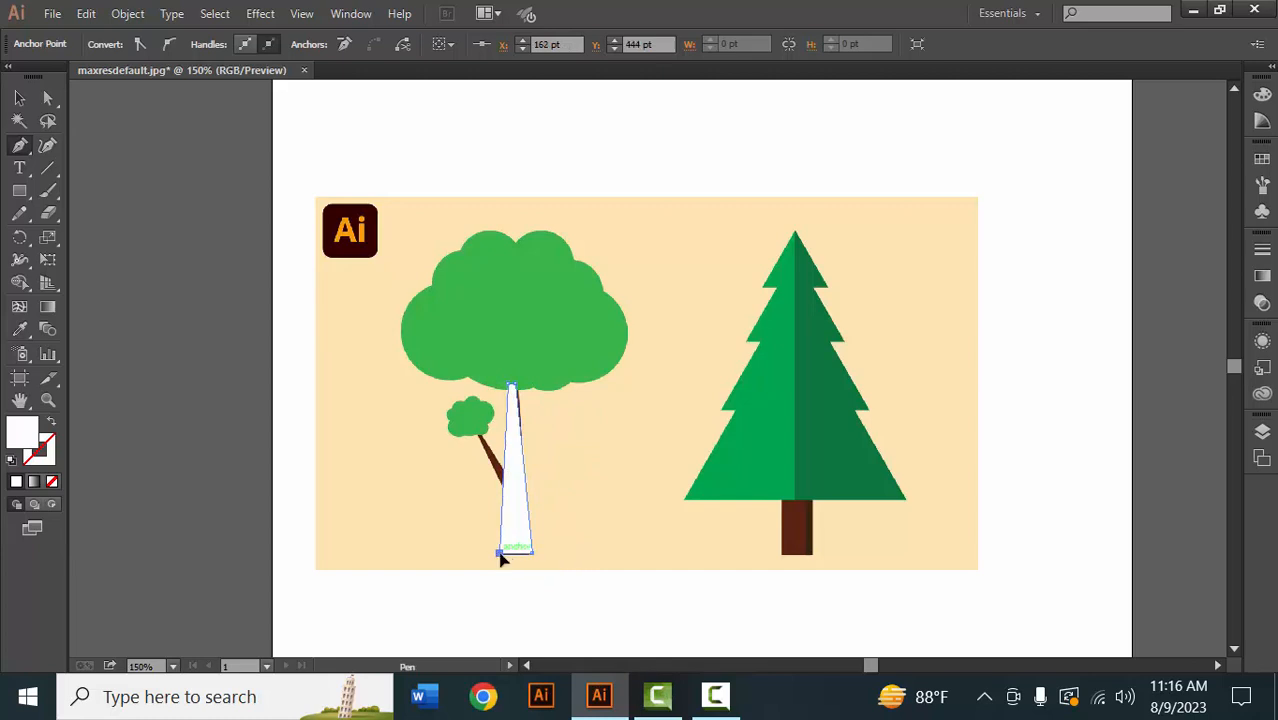
Remove the trunk outline's fill and set its stroke colour to black, 000000
{"action": "left_click", "coordinate": [53, 483]}
{"action": "double_click", "coordinate": [45, 455]}
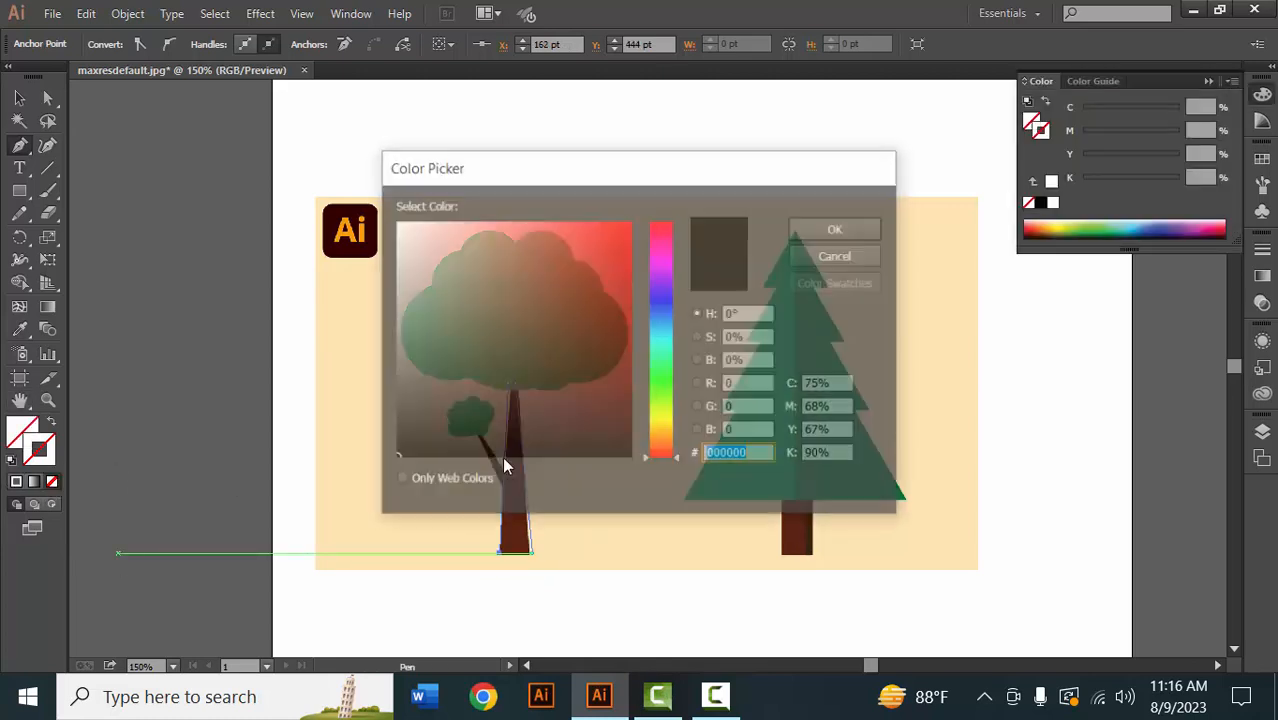
{"action": "left_click", "coordinate": [838, 228]}
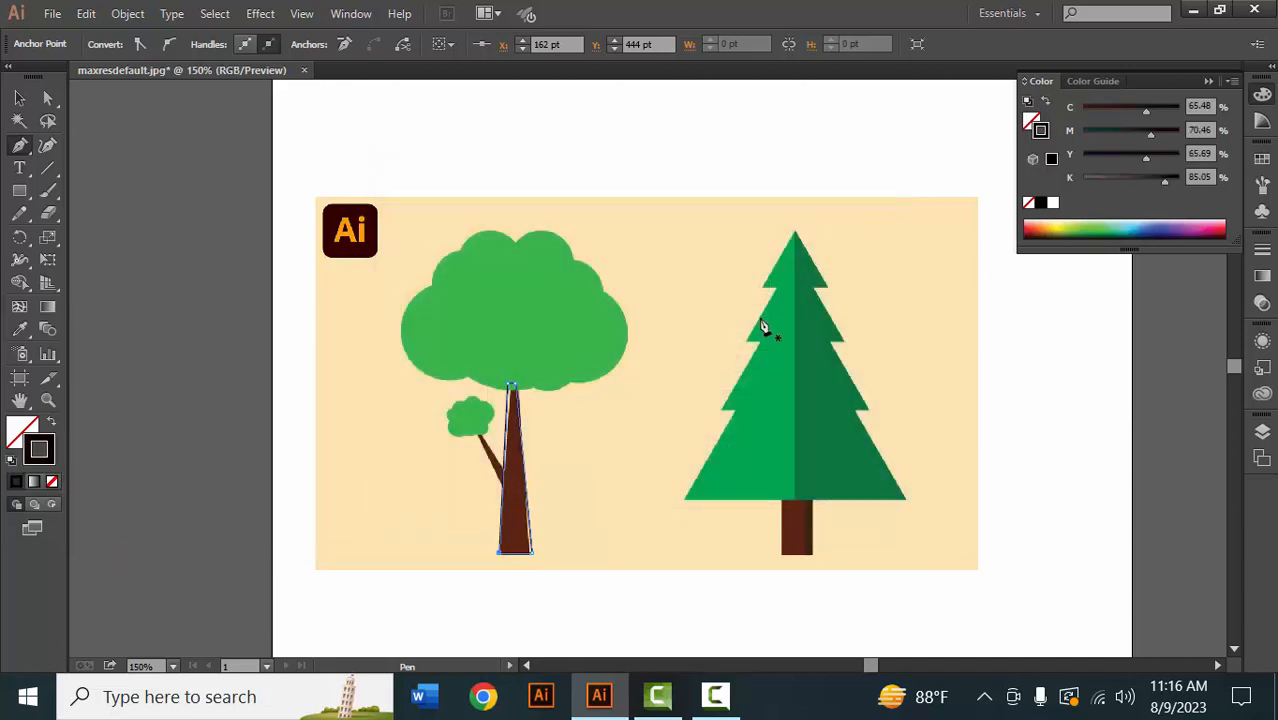
Trace the left tree's thin side branch from the small foliage cluster to the trunk as a closed Pen path
{"action": "scroll", "coordinate": [481, 437], "scroll_direction": "up", "scroll_amount": 4, "text": "alt"}
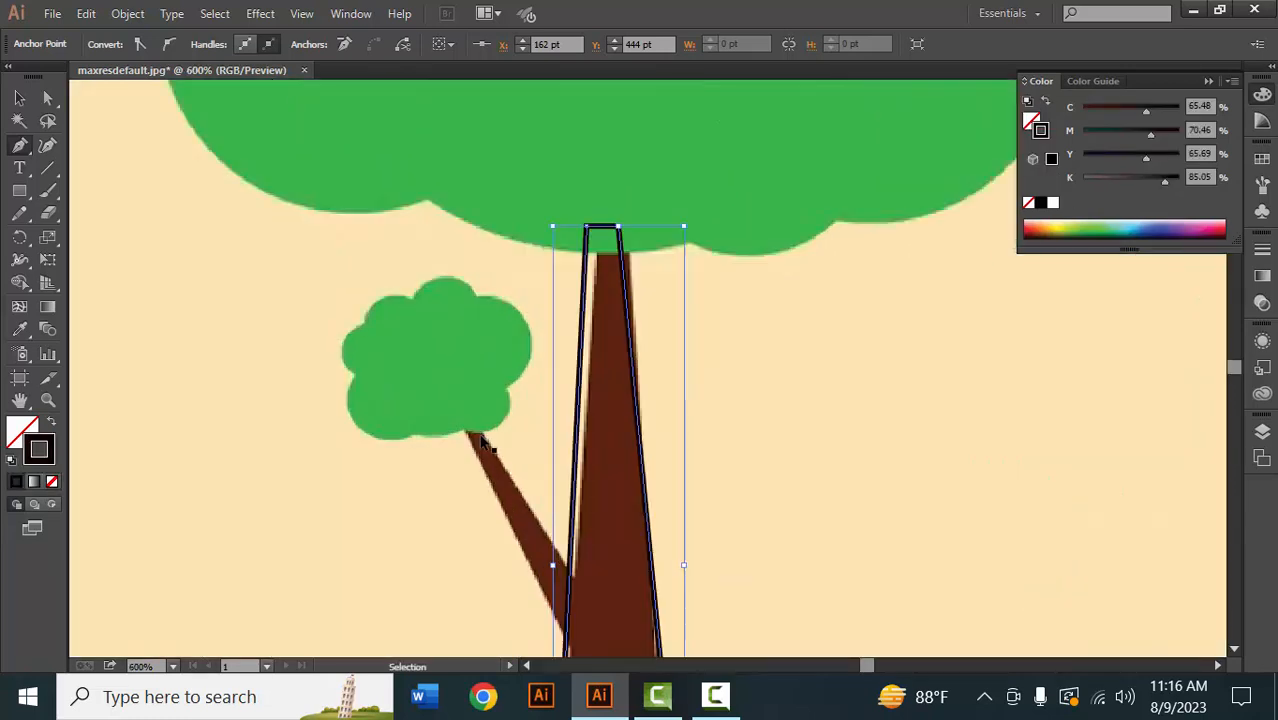
{"action": "left_click", "coordinate": [438, 334]}
{"action": "left_click", "coordinate": [543, 545]}
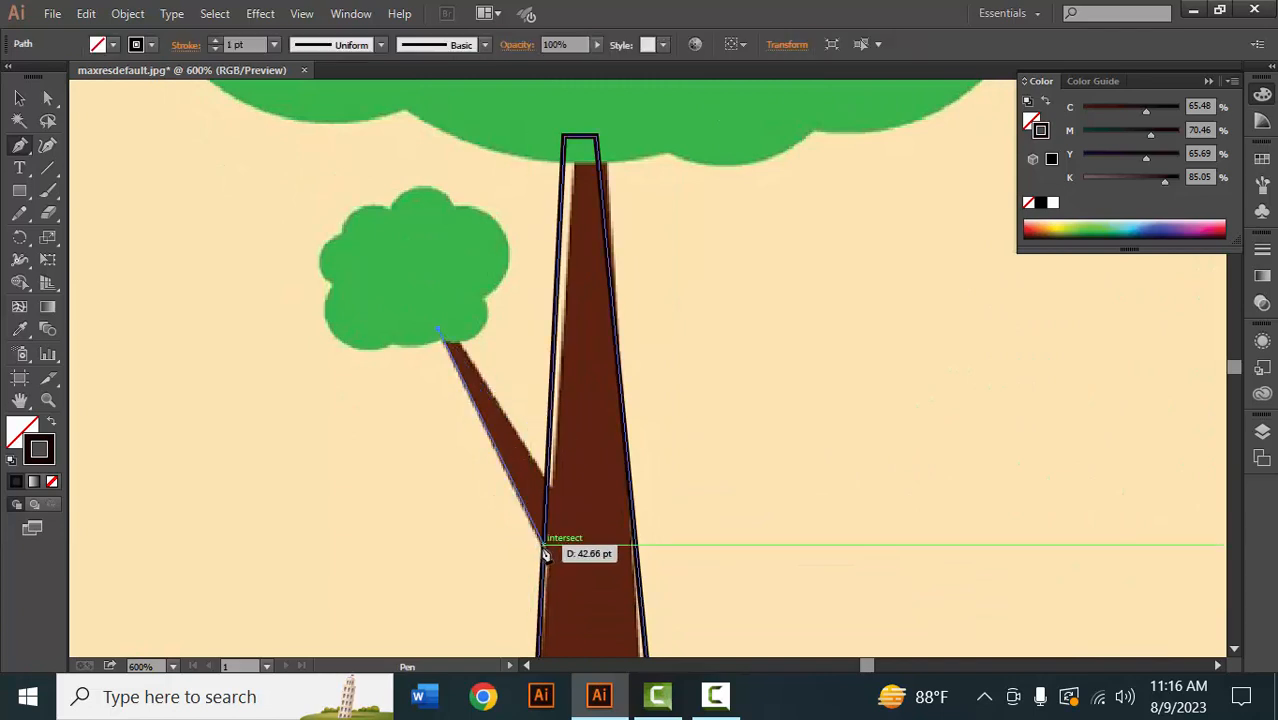
{"action": "left_click", "coordinate": [546, 487]}
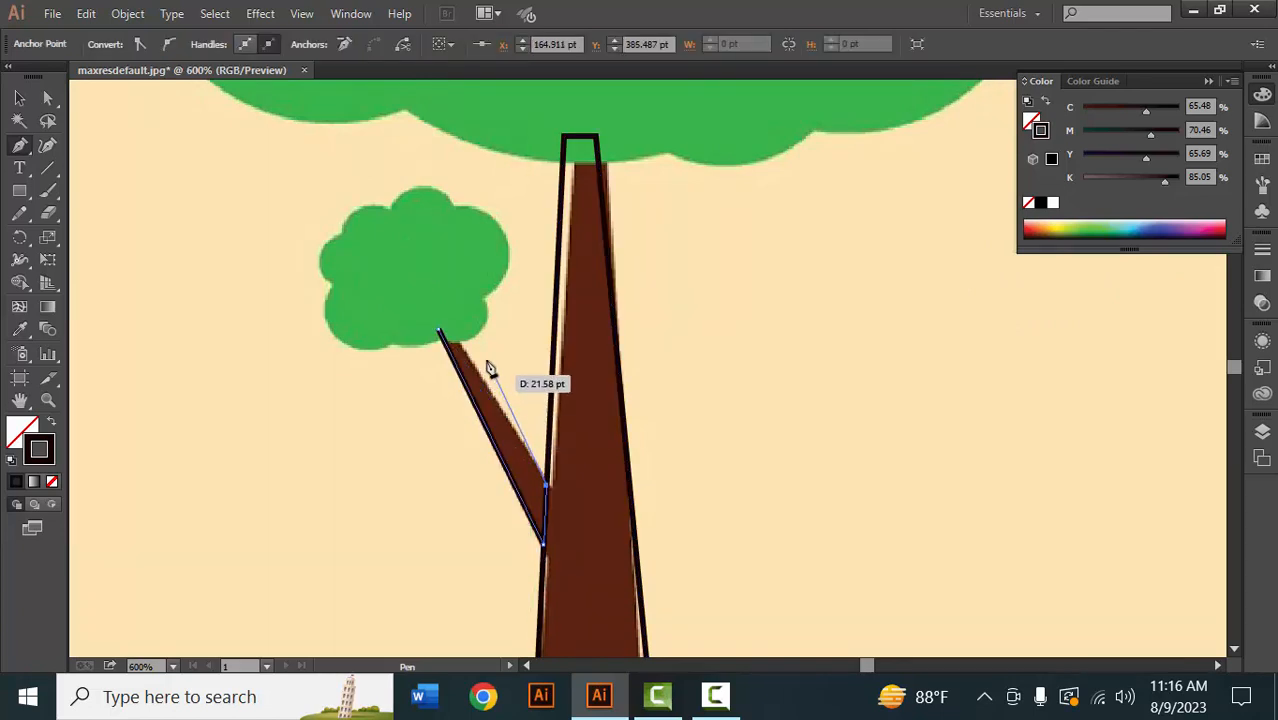
{"action": "left_click", "coordinate": [448, 320]}
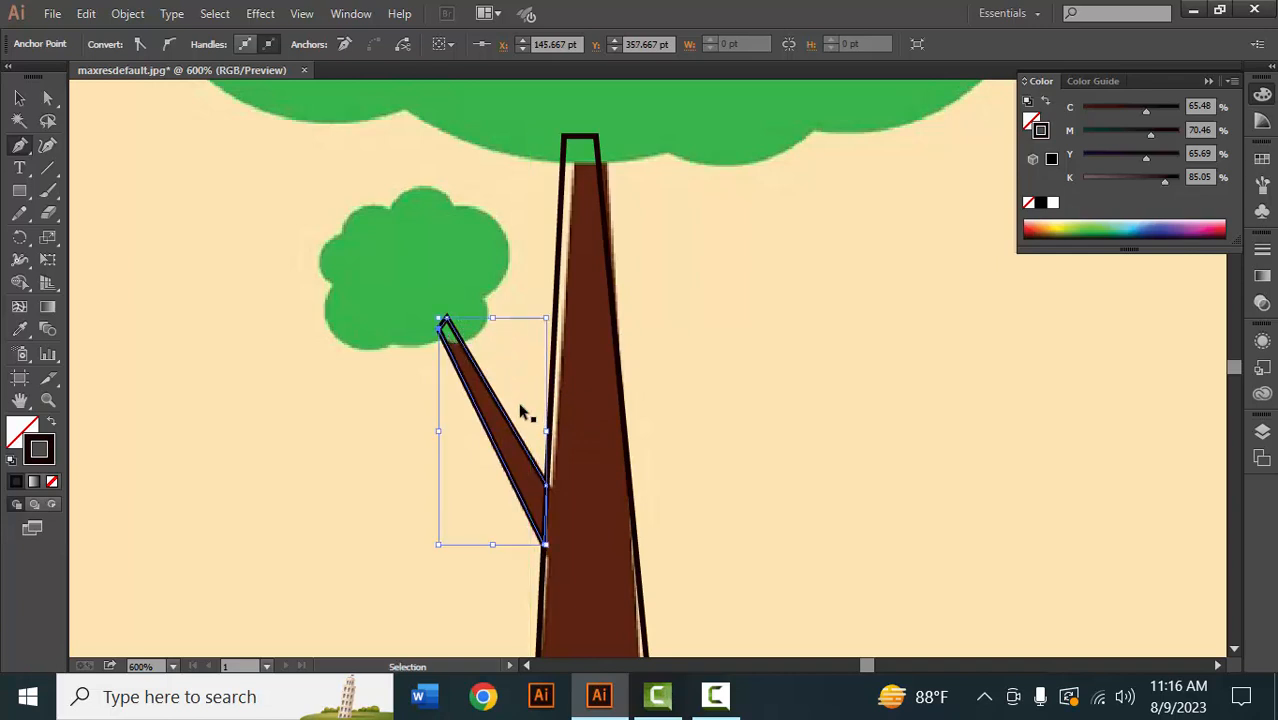
Trace the small foliage cluster at the end of the side branch with a closed curved Pen path
{"action": "key", "text": "ctrl+minus"}
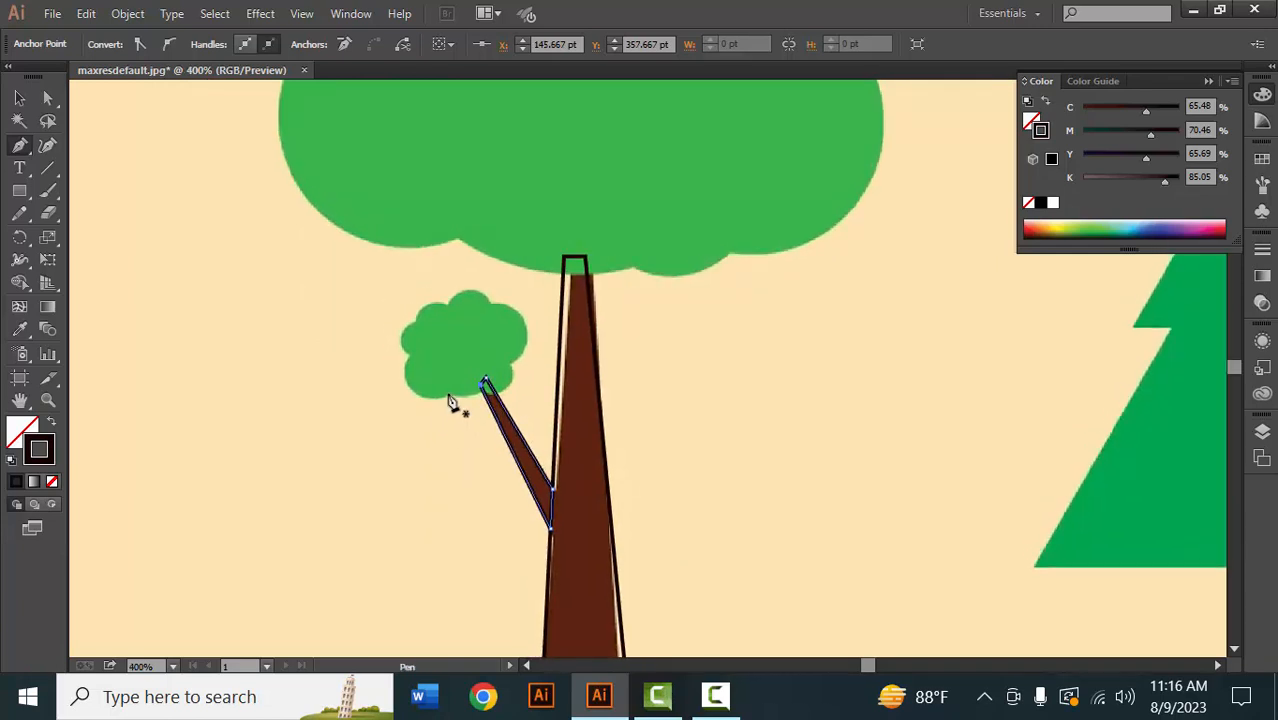
{"action": "left_click_drag", "start_coordinate": [452, 402], "coordinate": [405, 355]}
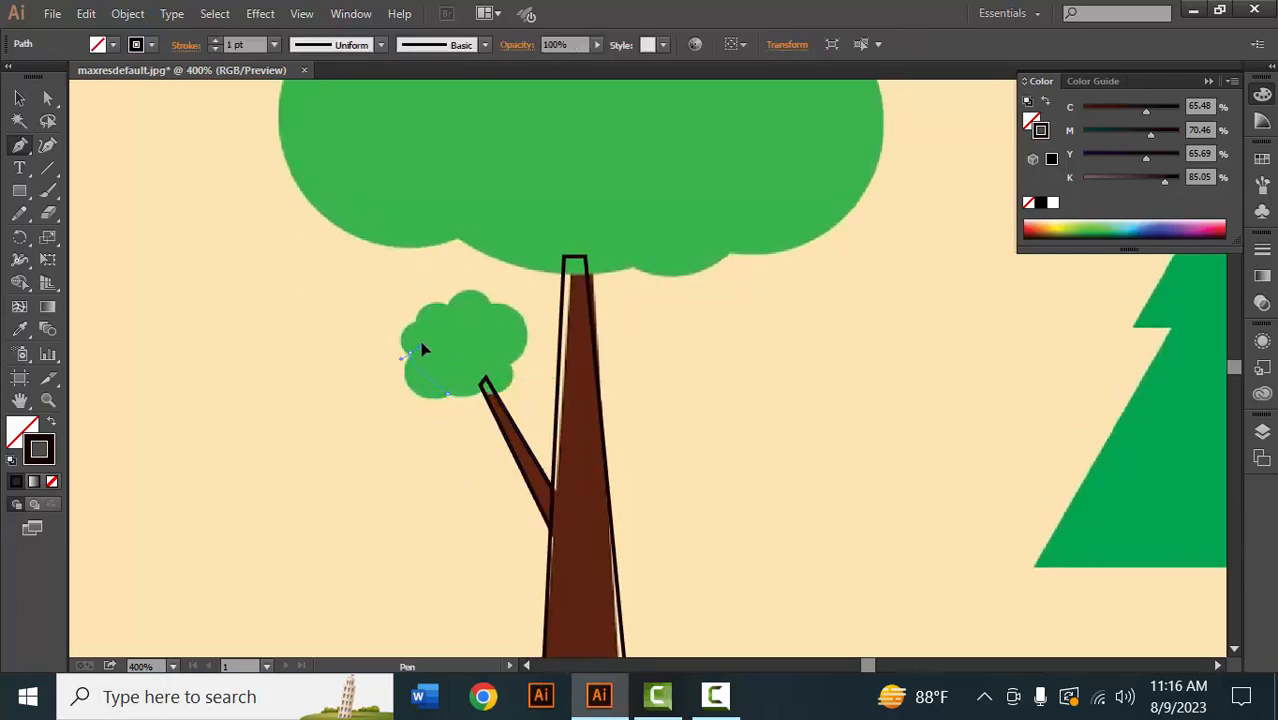
{"action": "mouse_move", "coordinate": [428, 297]}
{"action": "left_mouse_down"}
{"action": "mouse_move", "coordinate": [418, 319]}
{"action": "mouse_move", "coordinate": [447, 299]}
{"action": "left_mouse_up"}
{"action": "left_click", "coordinate": [410, 353]}
{"action": "left_click", "coordinate": [417, 320]}
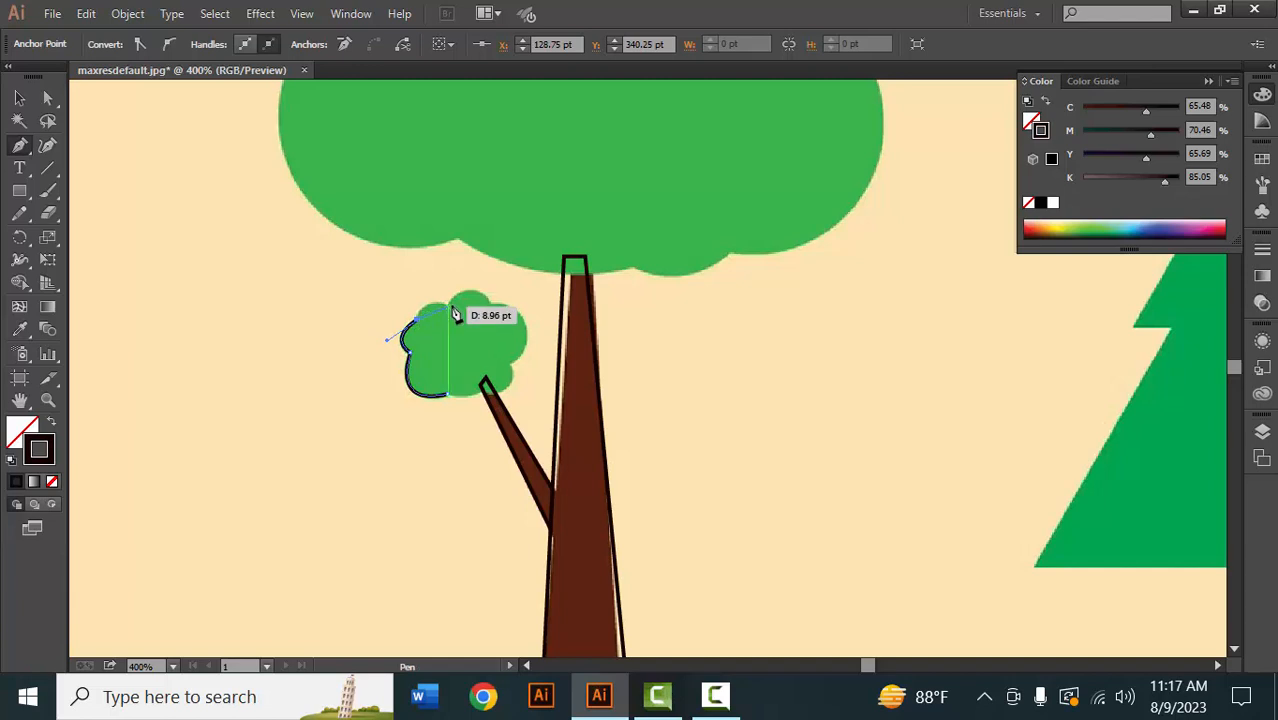
{"action": "mouse_move", "coordinate": [474, 317]}
{"action": "left_mouse_down"}
{"action": "mouse_move", "coordinate": [507, 329]}
{"action": "mouse_move", "coordinate": [502, 379]}
{"action": "mouse_move", "coordinate": [462, 405]}
{"action": "mouse_move", "coordinate": [471, 424]}
{"action": "mouse_move", "coordinate": [479, 392]}
{"action": "mouse_move", "coordinate": [442, 388]}
{"action": "left_mouse_up"}
{"action": "left_click", "coordinate": [447, 305]}
{"action": "left_click", "coordinate": [490, 303]}
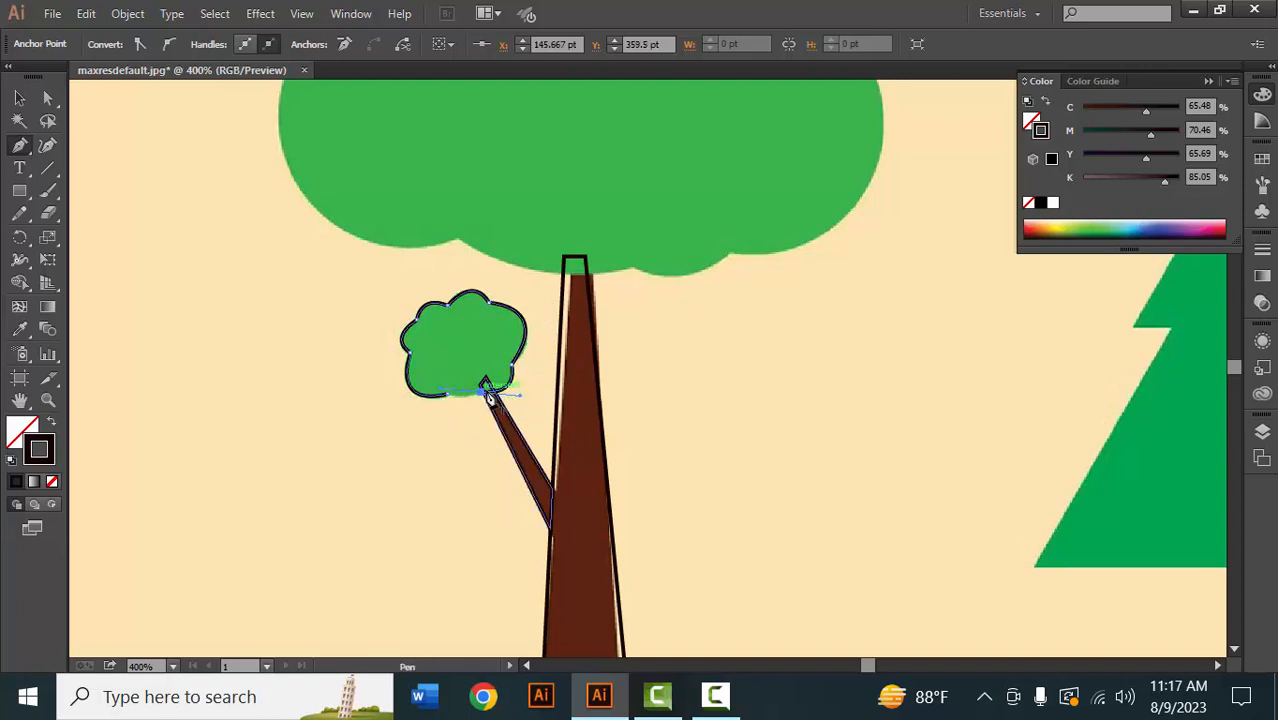
{"action": "left_click", "coordinate": [481, 392]}
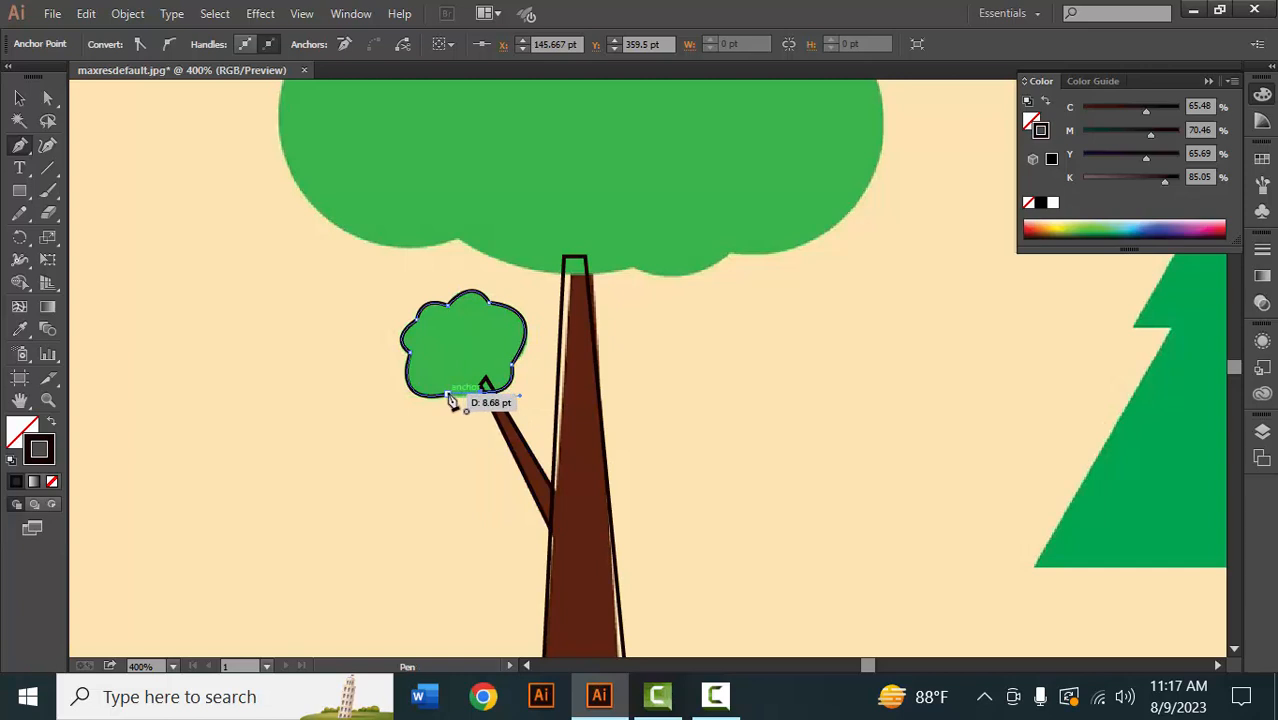
{"action": "left_click", "coordinate": [461, 391]}
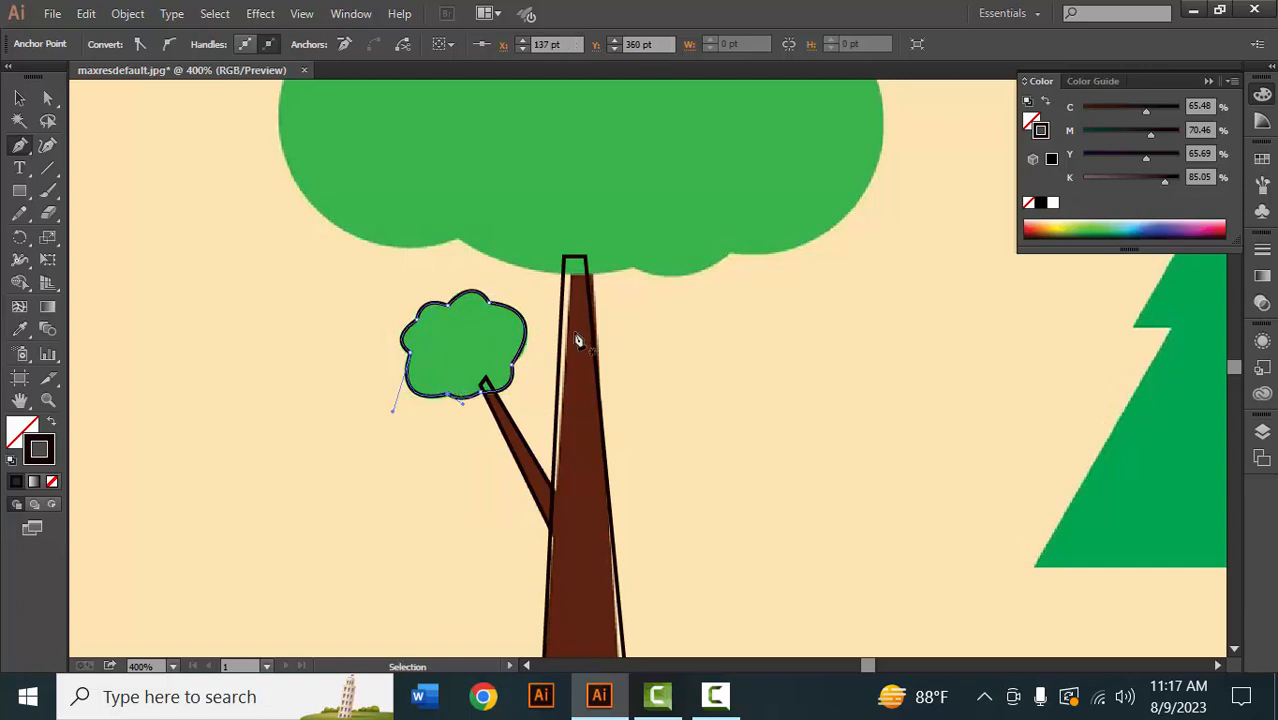
Start a Pen outline of the large canopy with a curved segment along the small lobe just beside the trunk's top
{"action": "scroll", "coordinate": [577, 338], "scroll_direction": "down", "scroll_amount": 2}
{"action": "scroll", "coordinate": [577, 338], "scroll_direction": "up", "scroll_amount": 1}
{"action": "scroll", "coordinate": [577, 338], "scroll_direction": "down", "scroll_amount": 3}
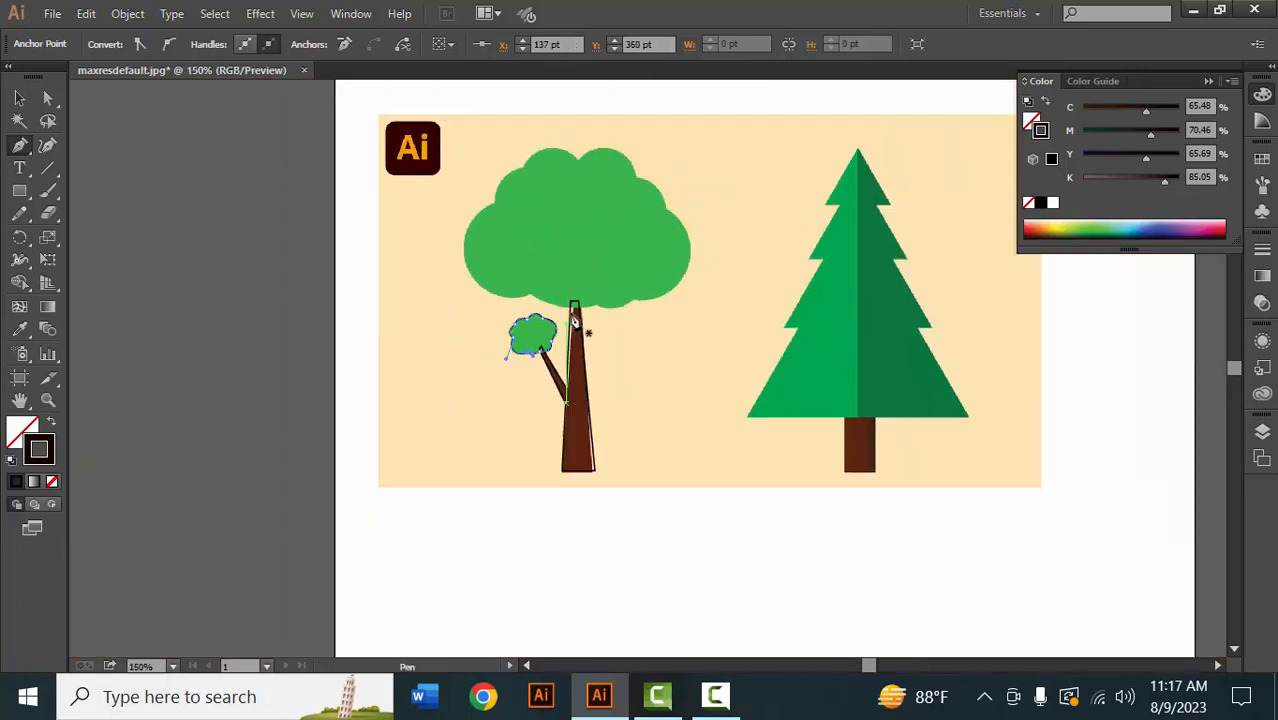
{"action": "left_click_drag", "start_coordinate": [574, 319], "coordinate": [635, 271]}
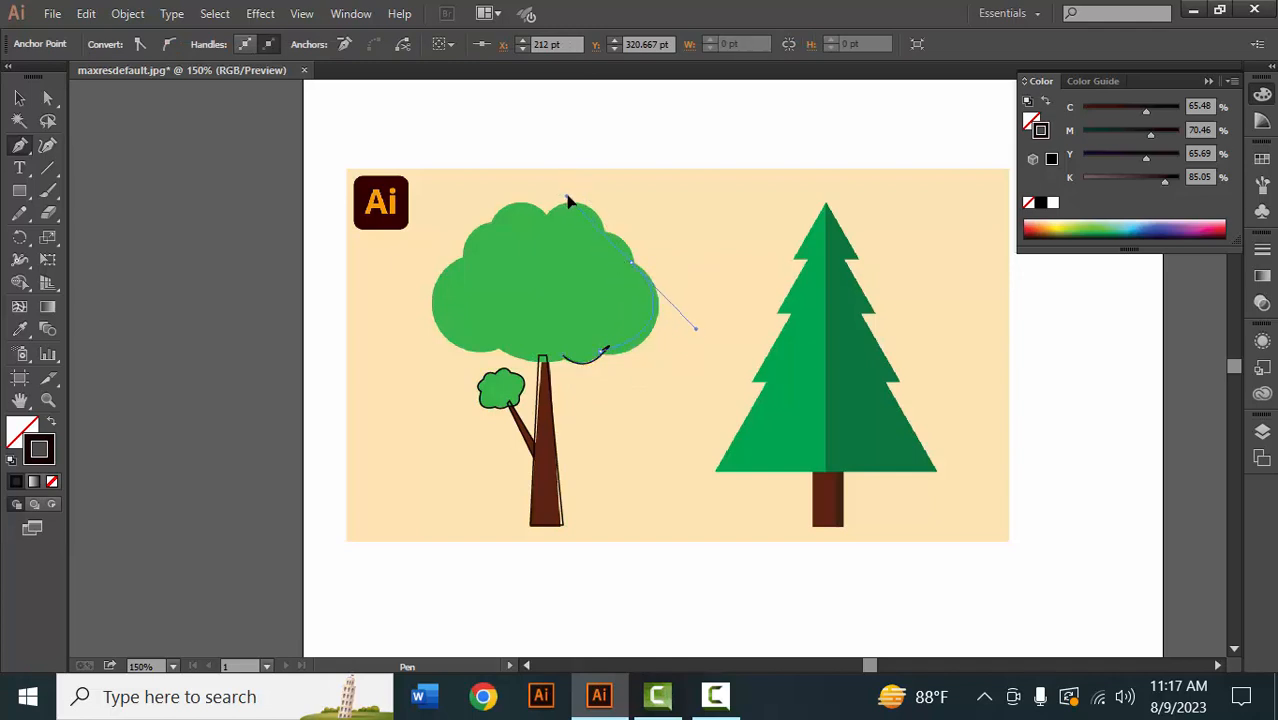
{"action": "left_click_drag", "start_coordinate": [574, 195], "coordinate": [574, 196]}
{"action": "key", "text": "ctrl+z"}
{"action": "left_click_drag", "start_coordinate": [659, 306], "coordinate": [659, 304]}
{"action": "left_click_drag", "start_coordinate": [672, 255], "coordinate": [674, 256]}
{"action": "key", "text": "ctrl+z"}
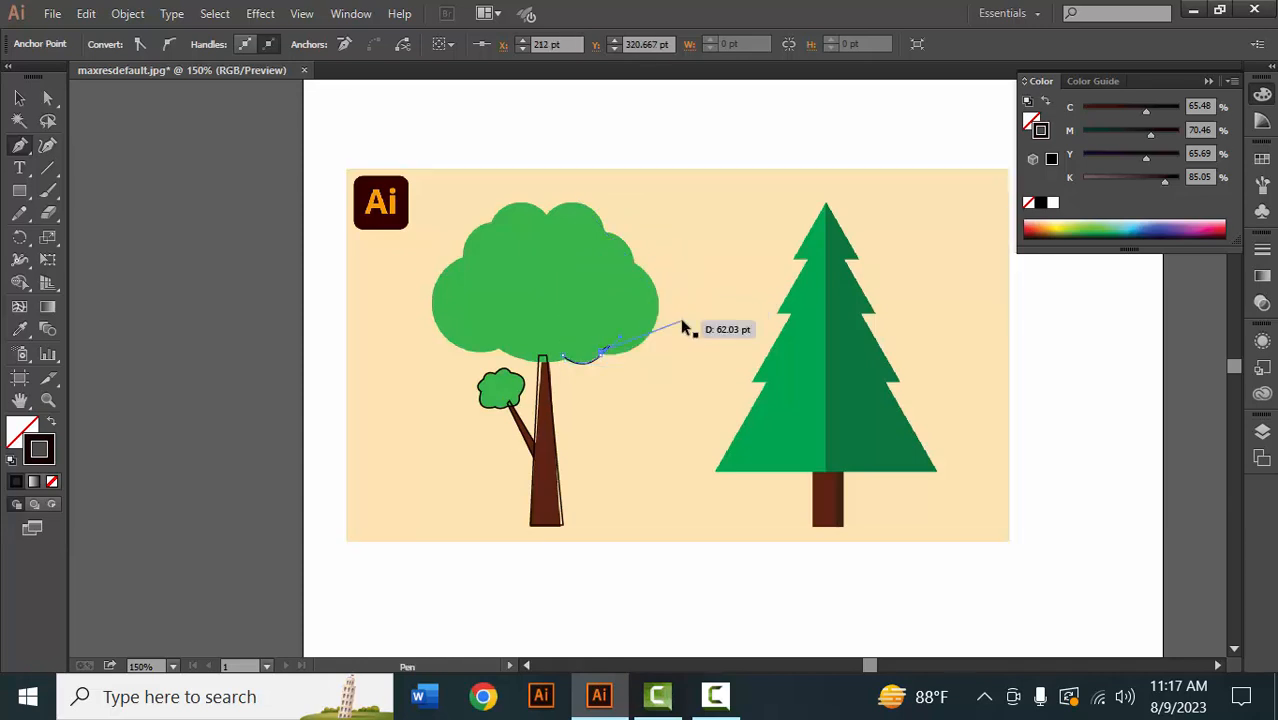
{"action": "key", "text": "ctrl+z"}
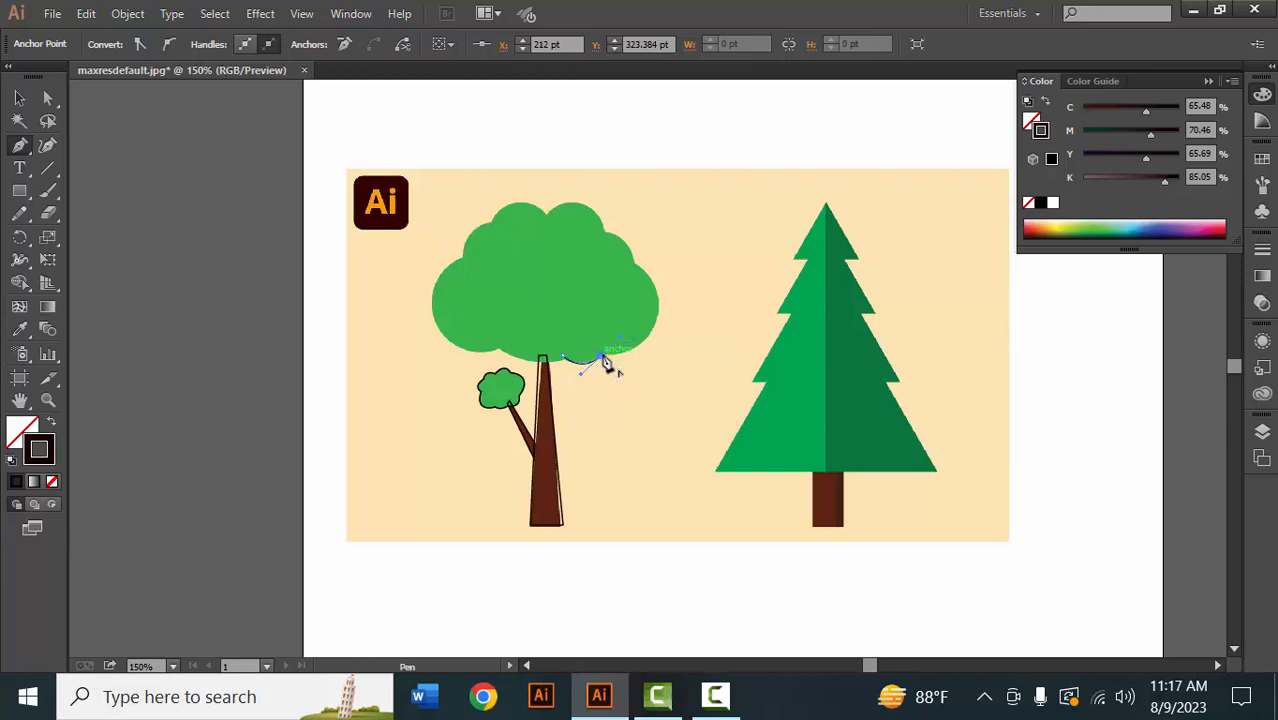
Continue the canopy outline with curves around its right-hand lobes up to the notch at the top centre
{"action": "left_click_drag", "start_coordinate": [612, 358], "coordinate": [661, 323]}
{"action": "mouse_move", "coordinate": [660, 323]}
{"action": "left_mouse_down"}
{"action": "mouse_move", "coordinate": [659, 260]}
{"action": "mouse_move", "coordinate": [628, 268]}
{"action": "mouse_move", "coordinate": [685, 271]}
{"action": "mouse_move", "coordinate": [639, 262]}
{"action": "mouse_move", "coordinate": [665, 251]}
{"action": "mouse_move", "coordinate": [530, 219]}
{"action": "mouse_move", "coordinate": [492, 246]}
{"action": "mouse_move", "coordinate": [504, 252]}
{"action": "left_mouse_up"}
{"action": "left_click", "coordinate": [601, 233]}
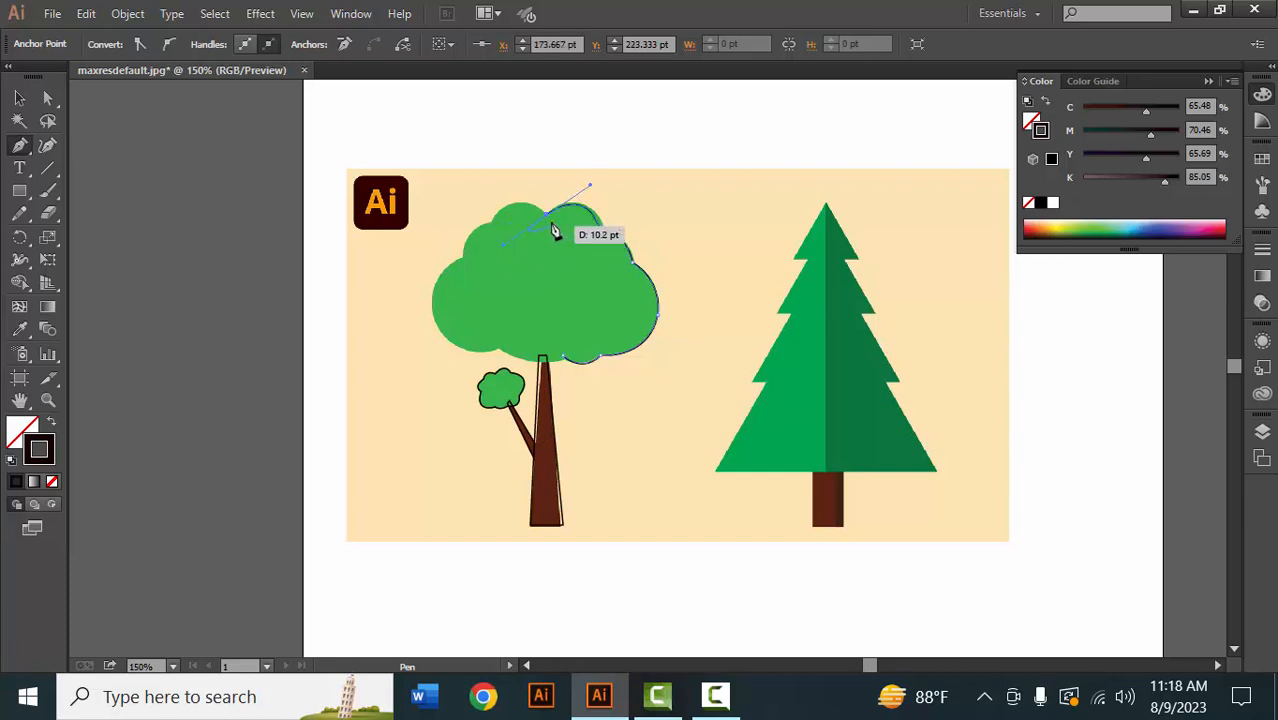
{"action": "left_click", "coordinate": [546, 215]}
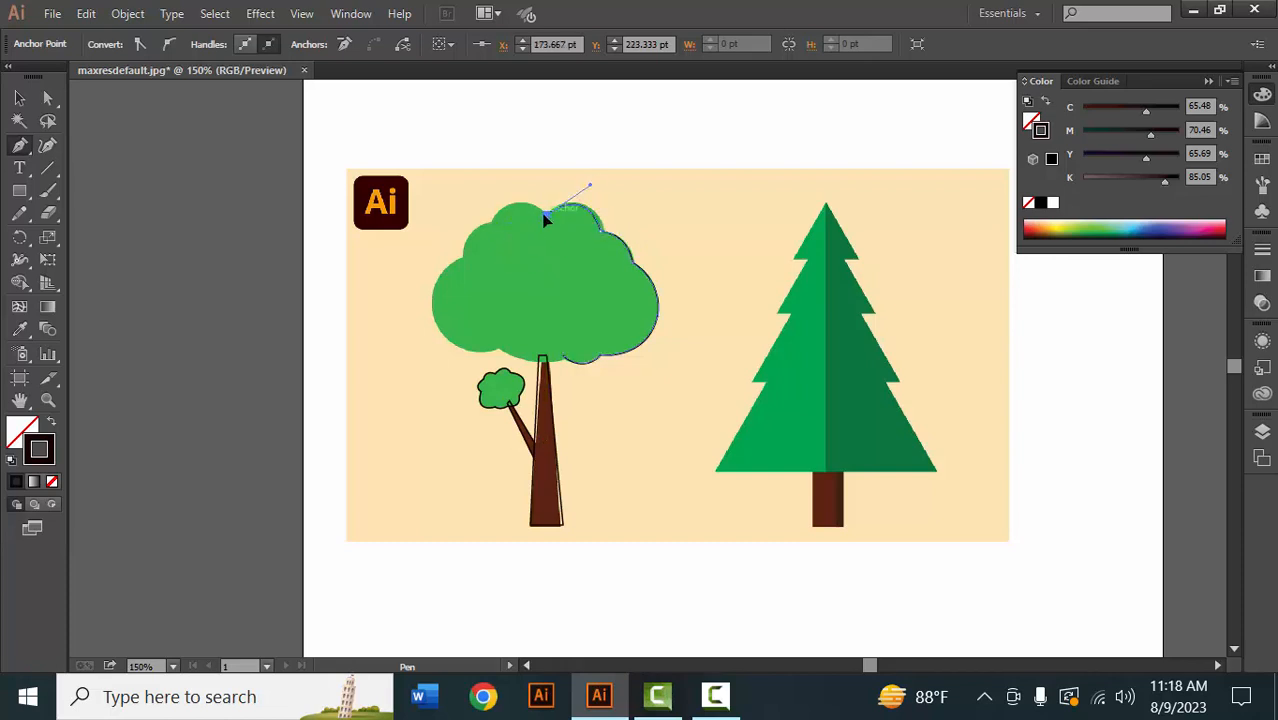
Extend the canopy outline over the two upper-left lobes, ending at the notch above the large left lobe
{"action": "left_click", "coordinate": [492, 211]}
{"action": "left_click_drag", "start_coordinate": [458, 263], "coordinate": [455, 300]}
{"action": "left_click", "coordinate": [488, 222]}
{"action": "left_click", "coordinate": [462, 261]}
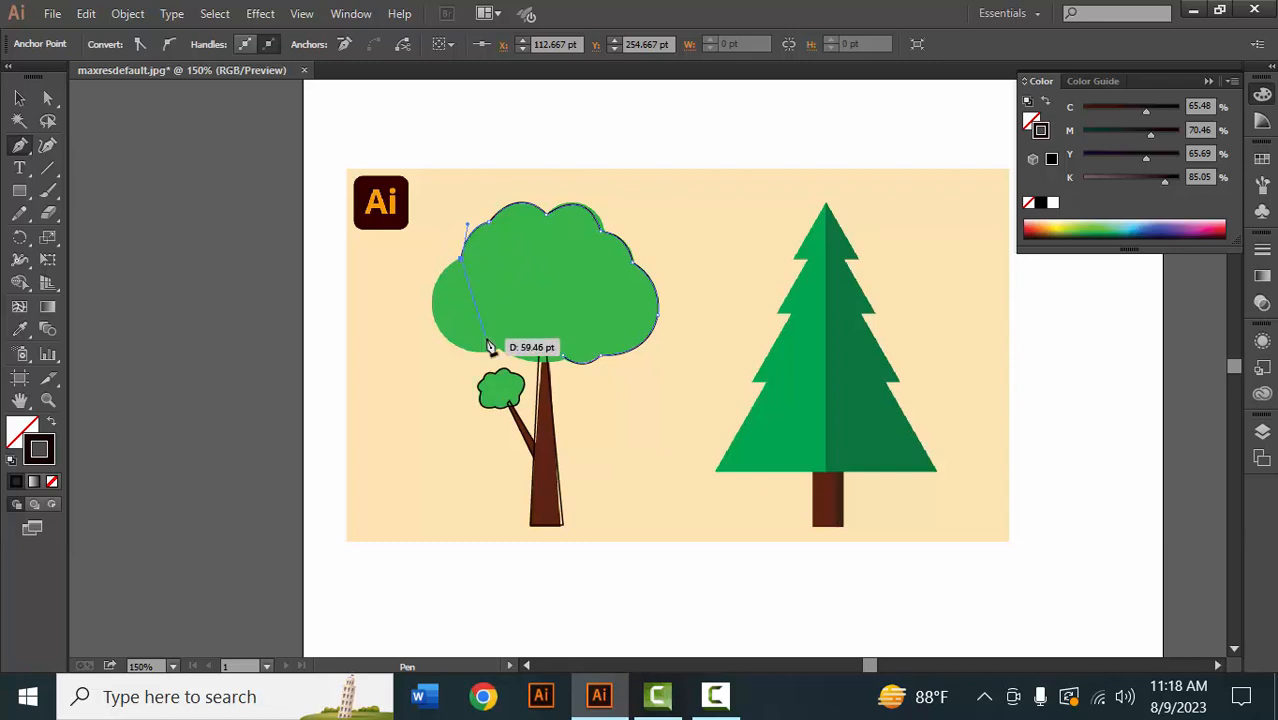
Trace the canopy's large left lobe and lower edge in curved segments and close the outline above the trunk
{"action": "left_click_drag", "start_coordinate": [499, 351], "coordinate": [576, 345]}
{"action": "key", "text": "ctrl+z"}
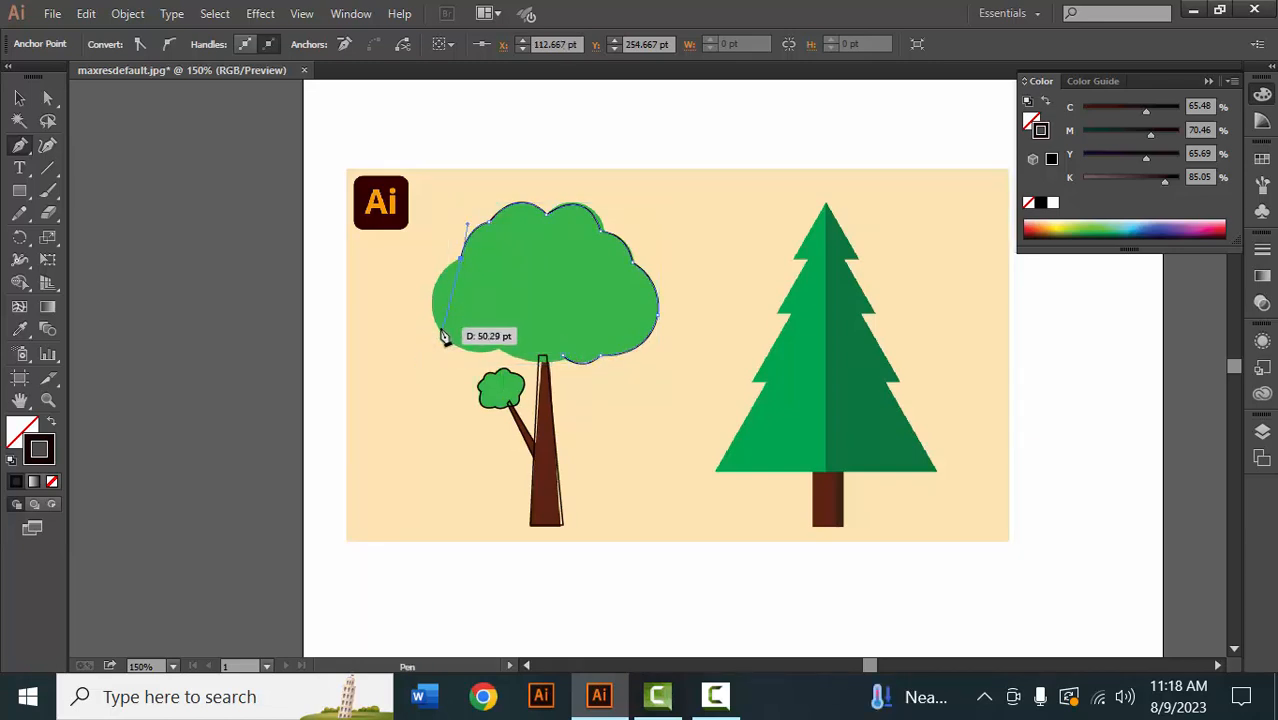
{"action": "left_click_drag", "start_coordinate": [441, 332], "coordinate": [594, 341]}
{"action": "left_click", "coordinate": [440, 330]}
{"action": "left_click", "coordinate": [501, 348]}
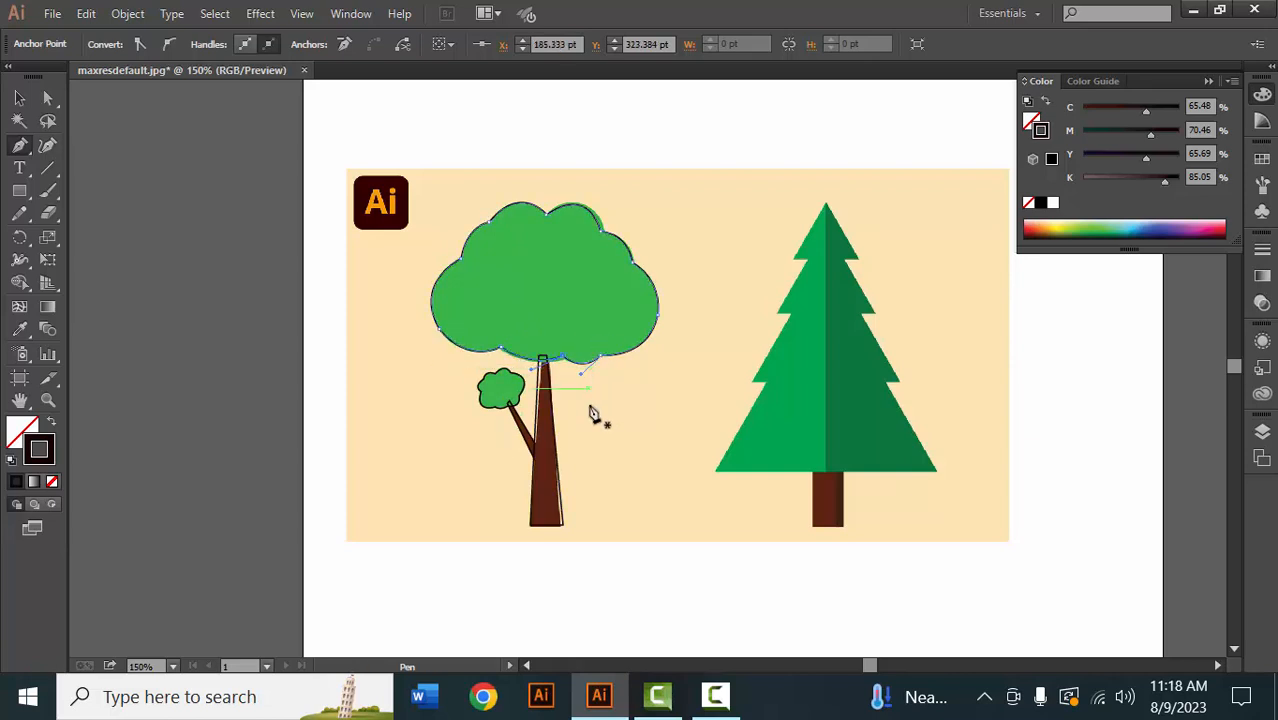
Trace the pine tree's rectangular trunk with a closed four-corner Pen path
{"action": "scroll", "coordinate": [784, 473], "scroll_direction": "up", "scroll_amount": 3}
{"action": "left_click_drag", "start_coordinate": [790, 507], "coordinate": [627, 270]}
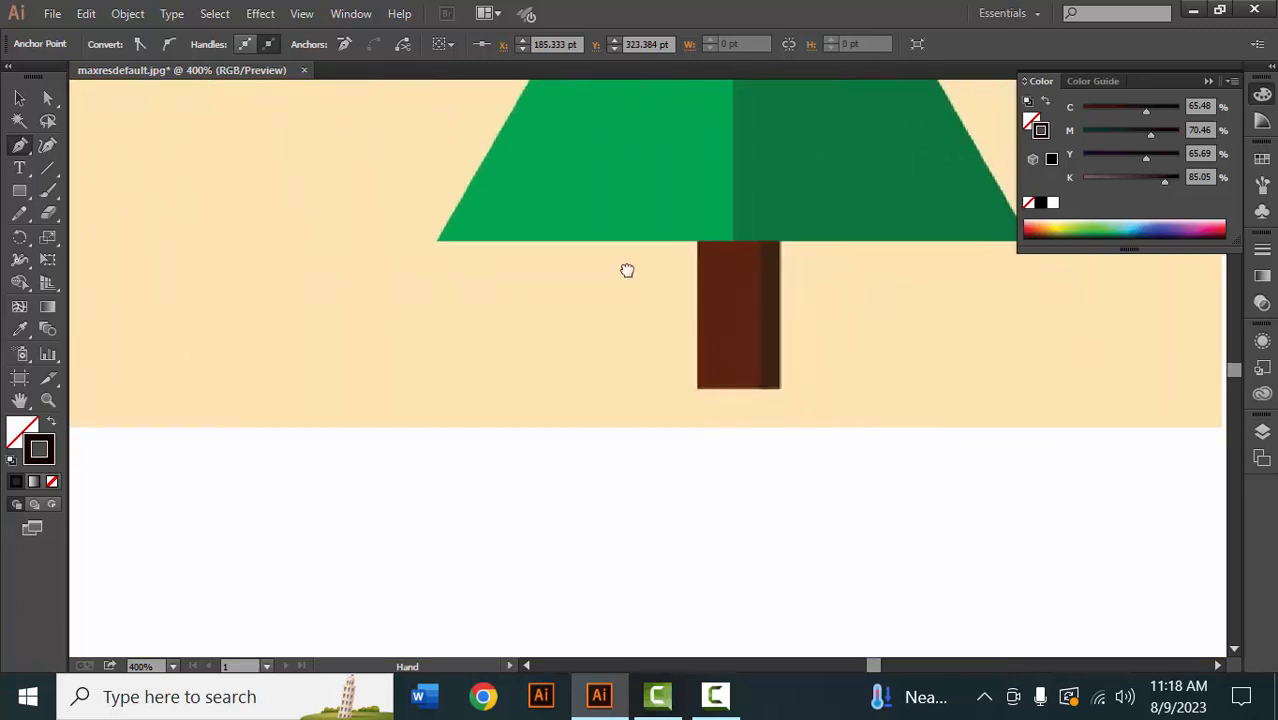
{"action": "left_click", "coordinate": [697, 389]}
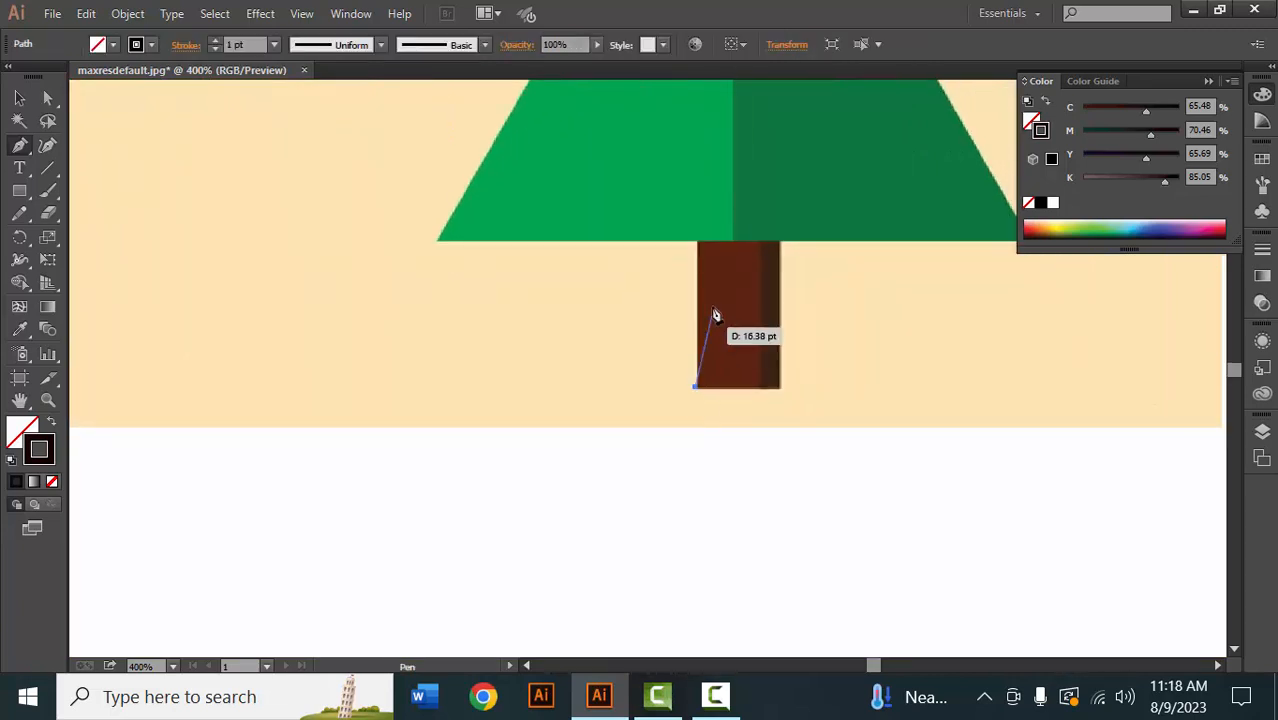
{"action": "left_click", "coordinate": [695, 240]}
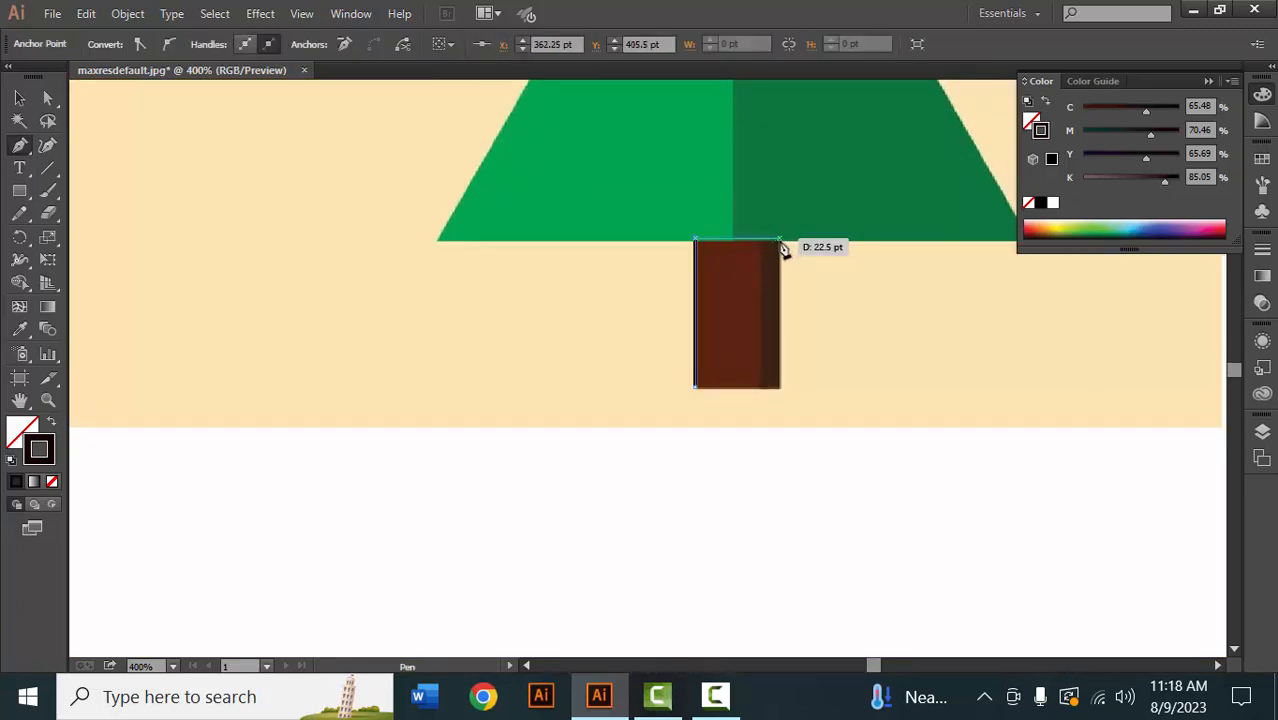
{"action": "left_click", "coordinate": [782, 240]}
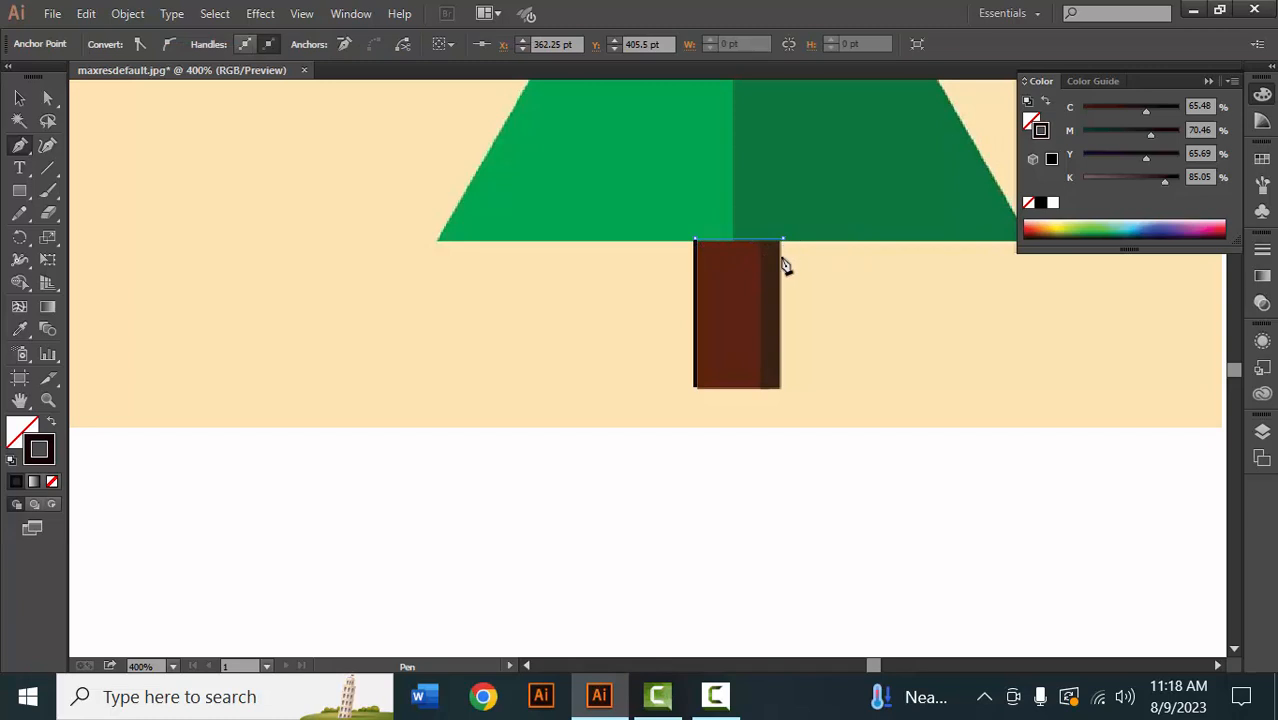
{"action": "left_click", "coordinate": [781, 388]}
{"action": "left_click", "coordinate": [697, 389]}
Trace the left zigzag edge of the pine foliage with straight Pen segments from the lower-left corner up to the uppermost notch
{"action": "left_click_drag", "start_coordinate": [733, 317], "coordinate": [710, 437]}
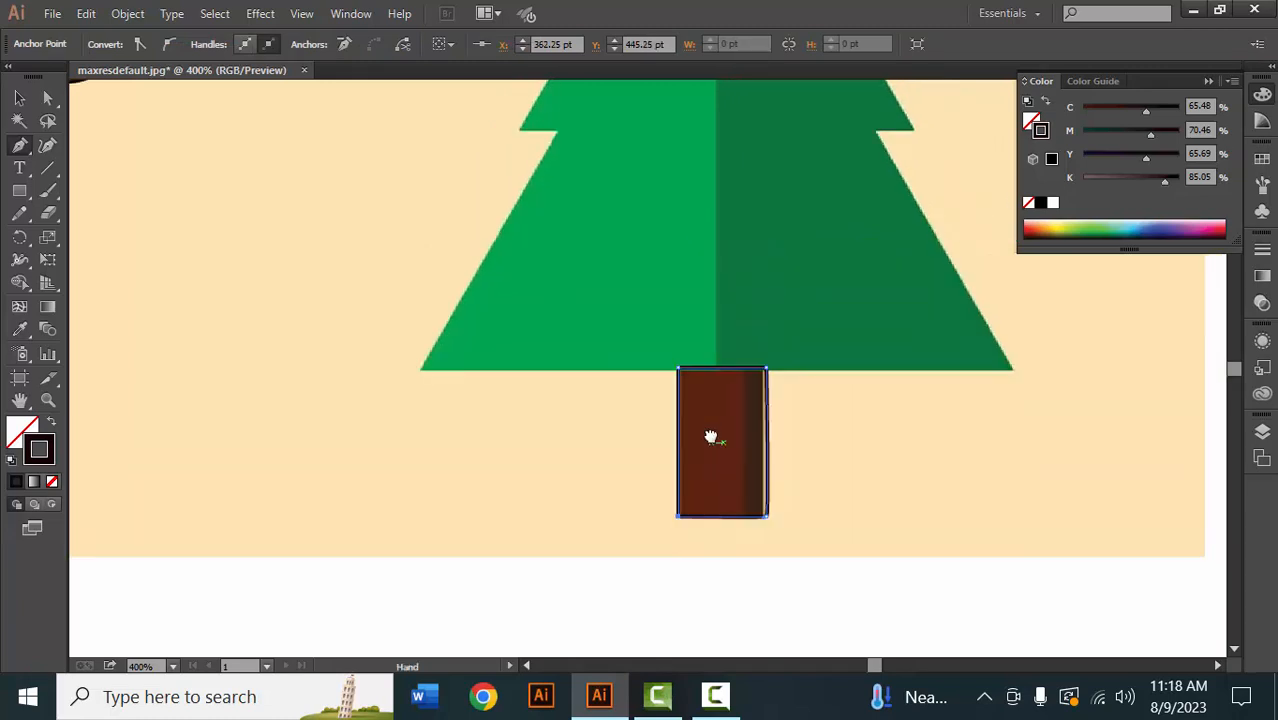
{"action": "scroll", "coordinate": [640, 321], "scroll_direction": "down", "scroll_amount": 2}
{"action": "left_click_drag", "start_coordinate": [603, 306], "coordinate": [630, 403]}
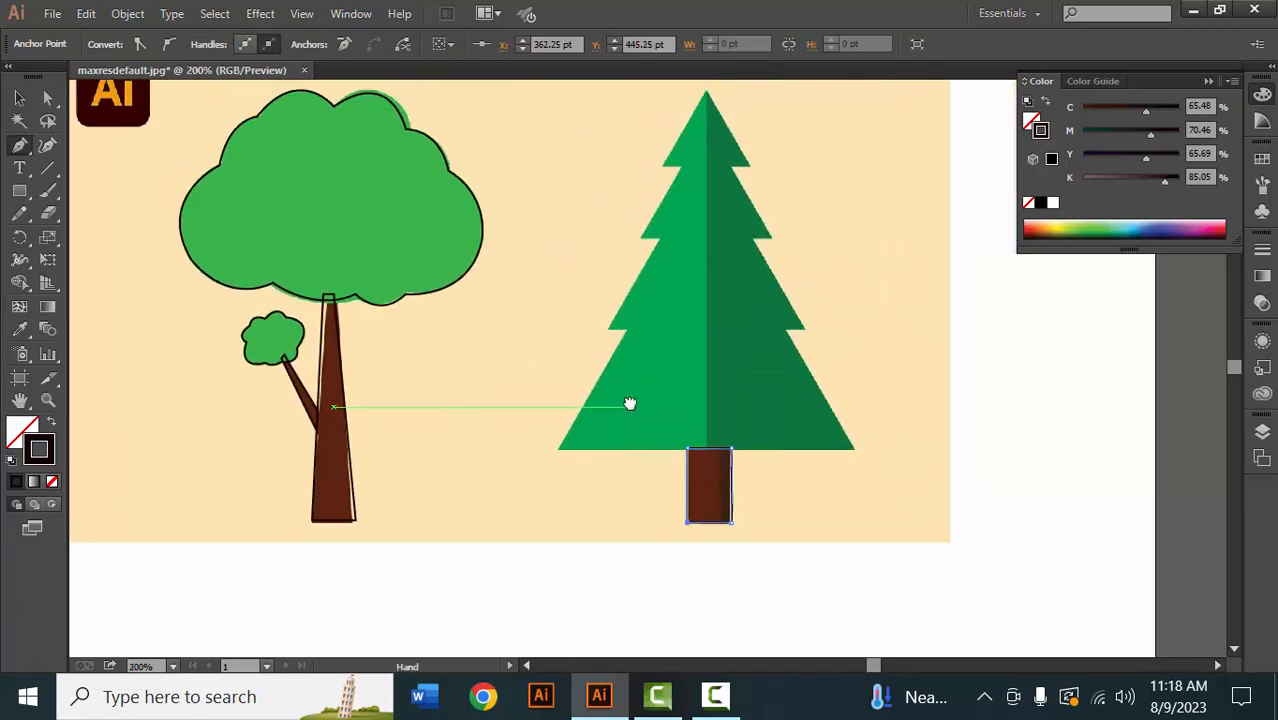
{"action": "left_click", "coordinate": [558, 449]}
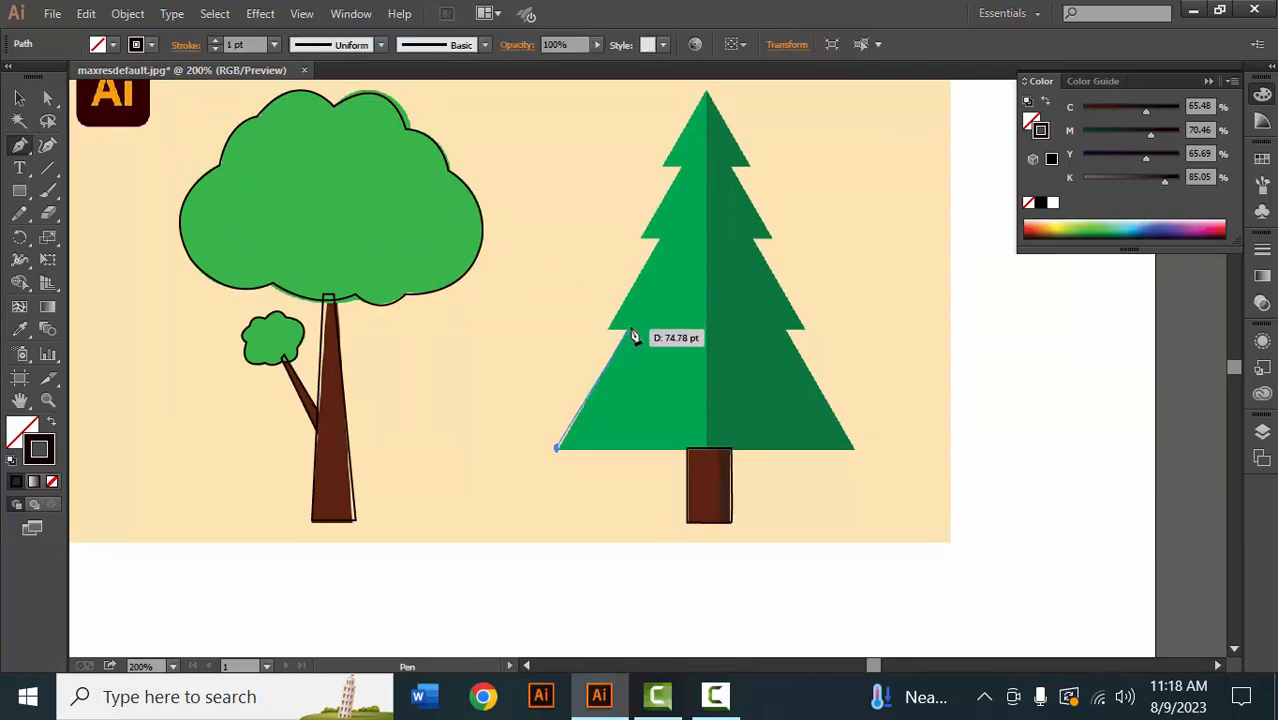
{"action": "left_click", "coordinate": [611, 330]}
{"action": "left_click", "coordinate": [629, 326]}
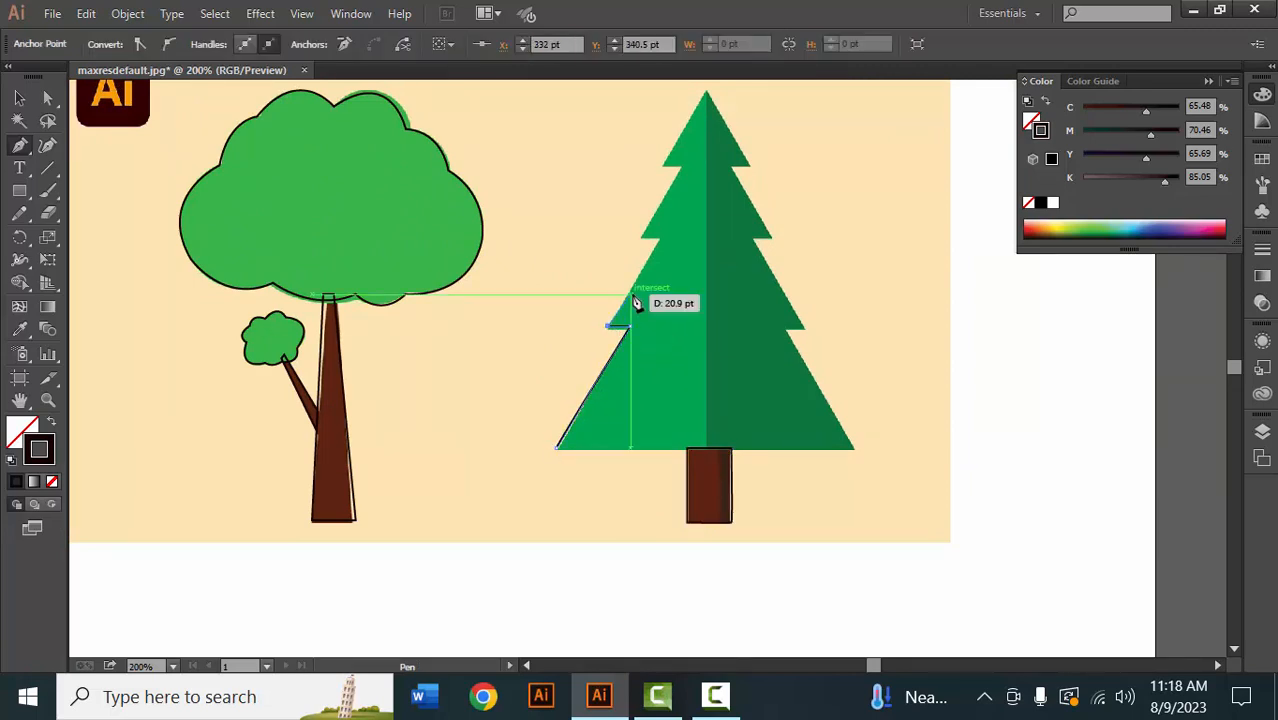
{"action": "left_click", "coordinate": [644, 238]}
{"action": "left_click", "coordinate": [658, 237]}
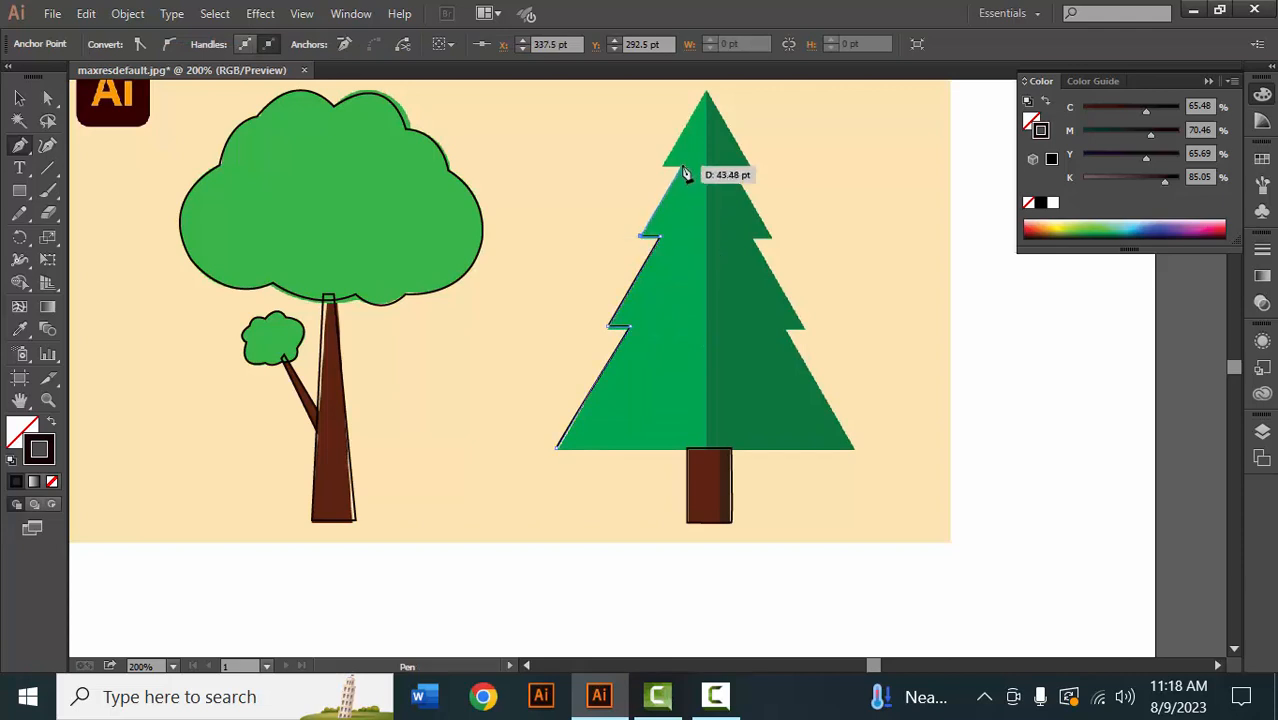
{"action": "left_click", "coordinate": [661, 161]}
{"action": "left_click", "coordinate": [681, 161]}
Continue the left-half outline to the pine's tip, then down the centre line to the base, and close it at the lower-left corner
{"action": "left_click_drag", "start_coordinate": [684, 146], "coordinate": [654, 256]}
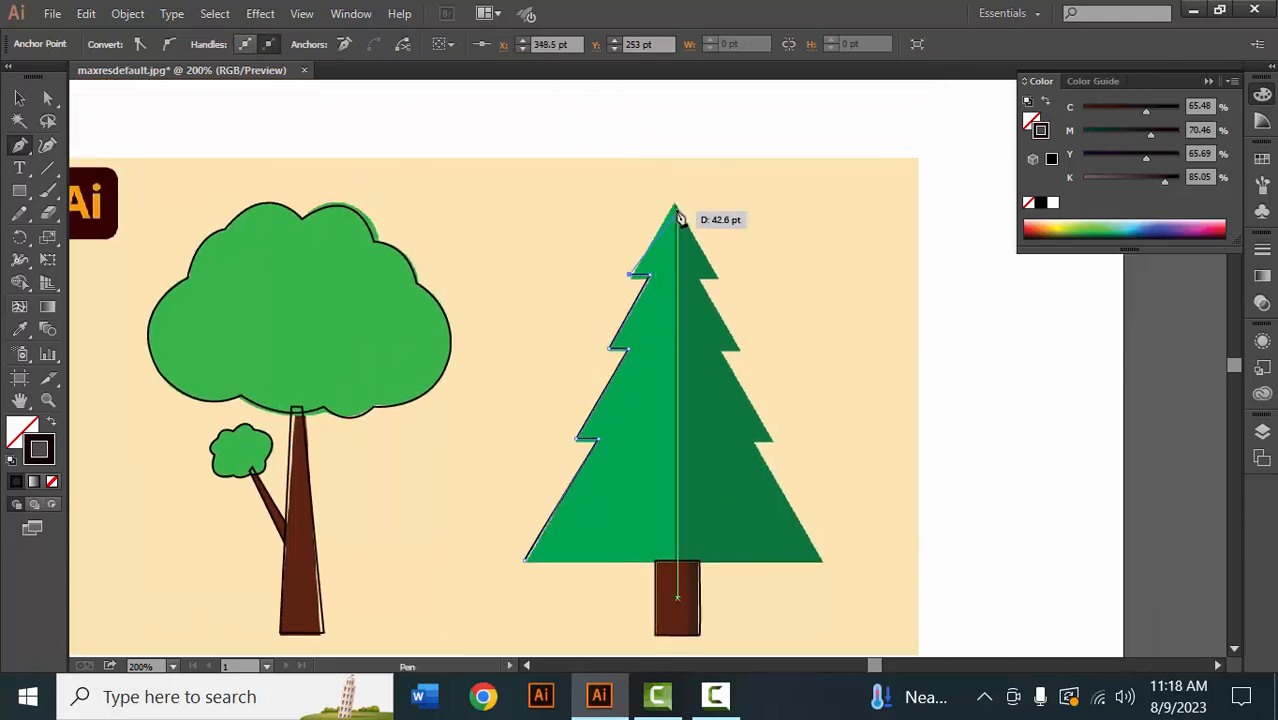
{"action": "left_click", "coordinate": [674, 201]}
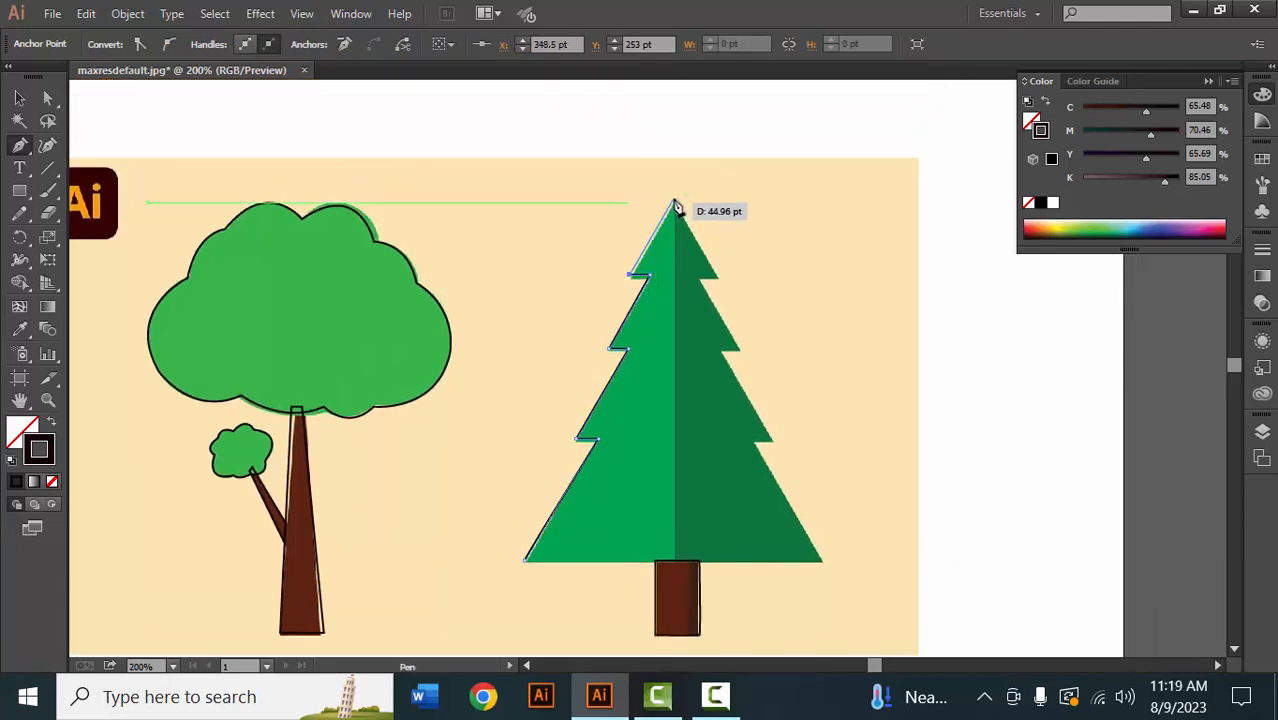
{"action": "left_click", "coordinate": [675, 561]}
{"action": "left_click", "coordinate": [525, 560]}
Start the pine's right-half outline at the lower-right corner, running along the base, up the centre line and over the top tier's right point
{"action": "left_click_drag", "start_coordinate": [670, 574], "coordinate": [561, 555]}
{"action": "left_click", "coordinate": [715, 543]}
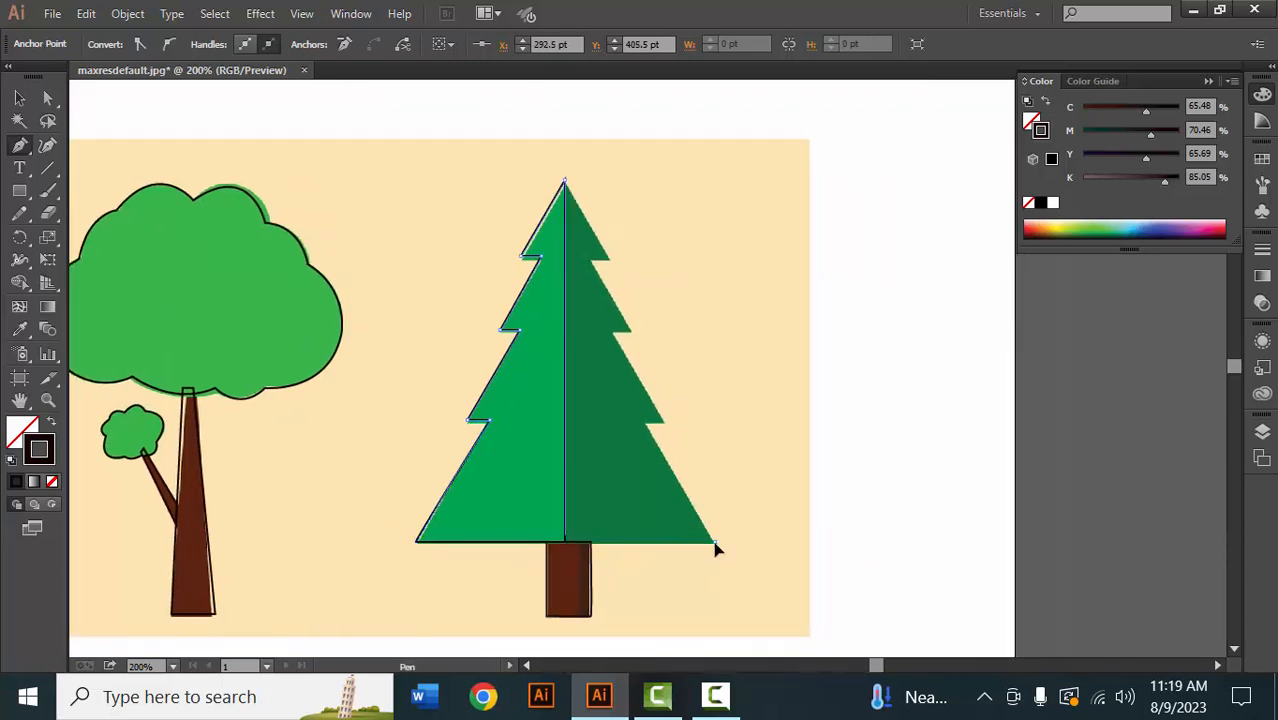
{"action": "left_click", "coordinate": [565, 541]}
{"action": "left_click_drag", "start_coordinate": [582, 361], "coordinate": [567, 447]}
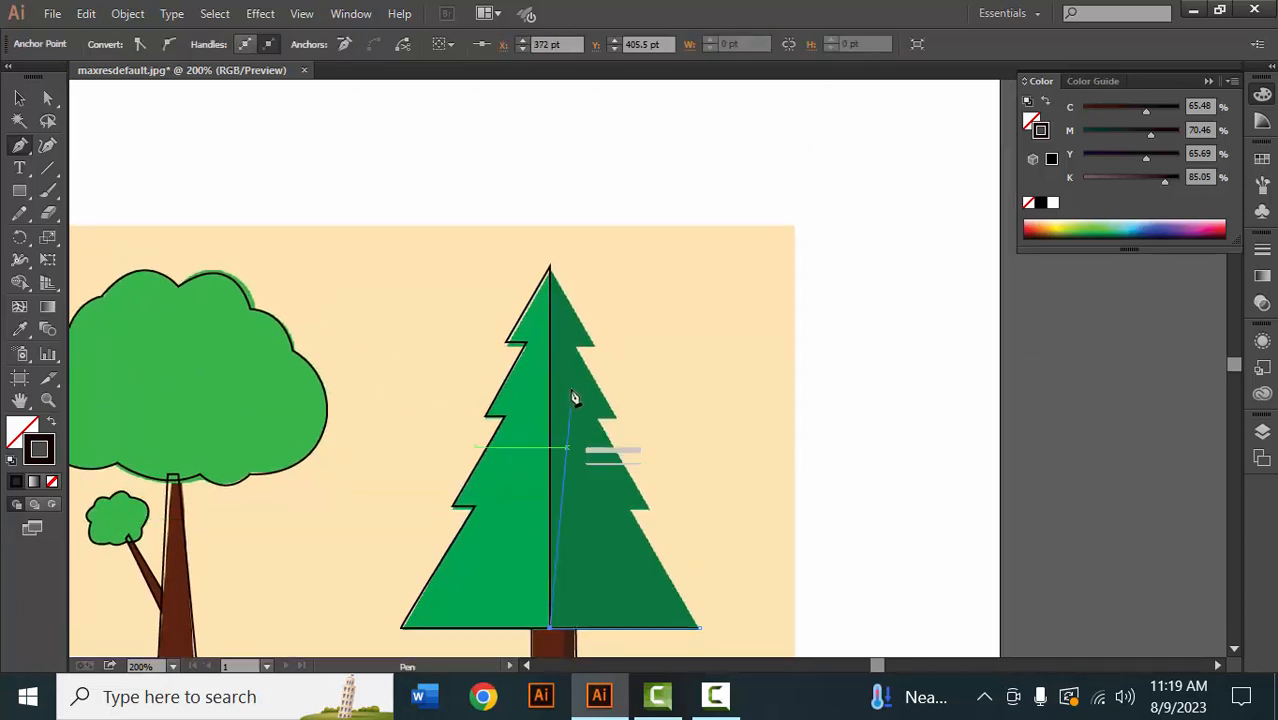
{"action": "left_click", "coordinate": [550, 268]}
{"action": "left_click", "coordinate": [598, 348]}
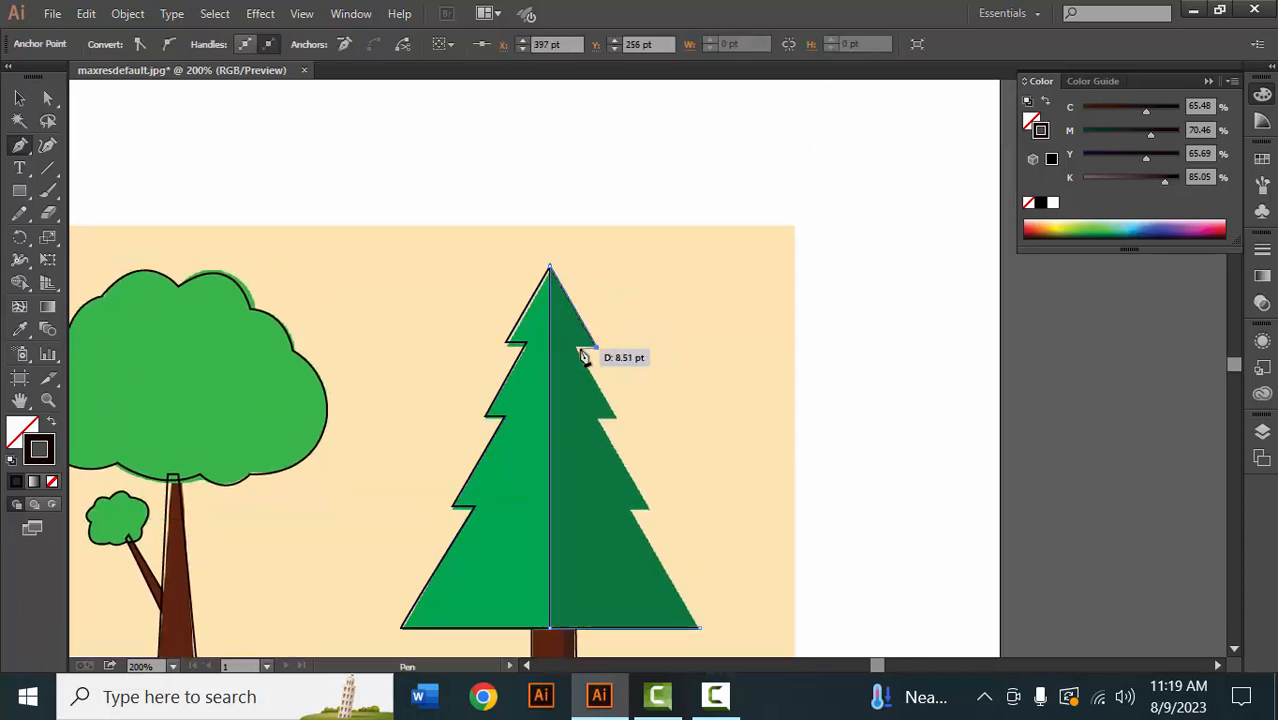
{"action": "left_click", "coordinate": [576, 347]}
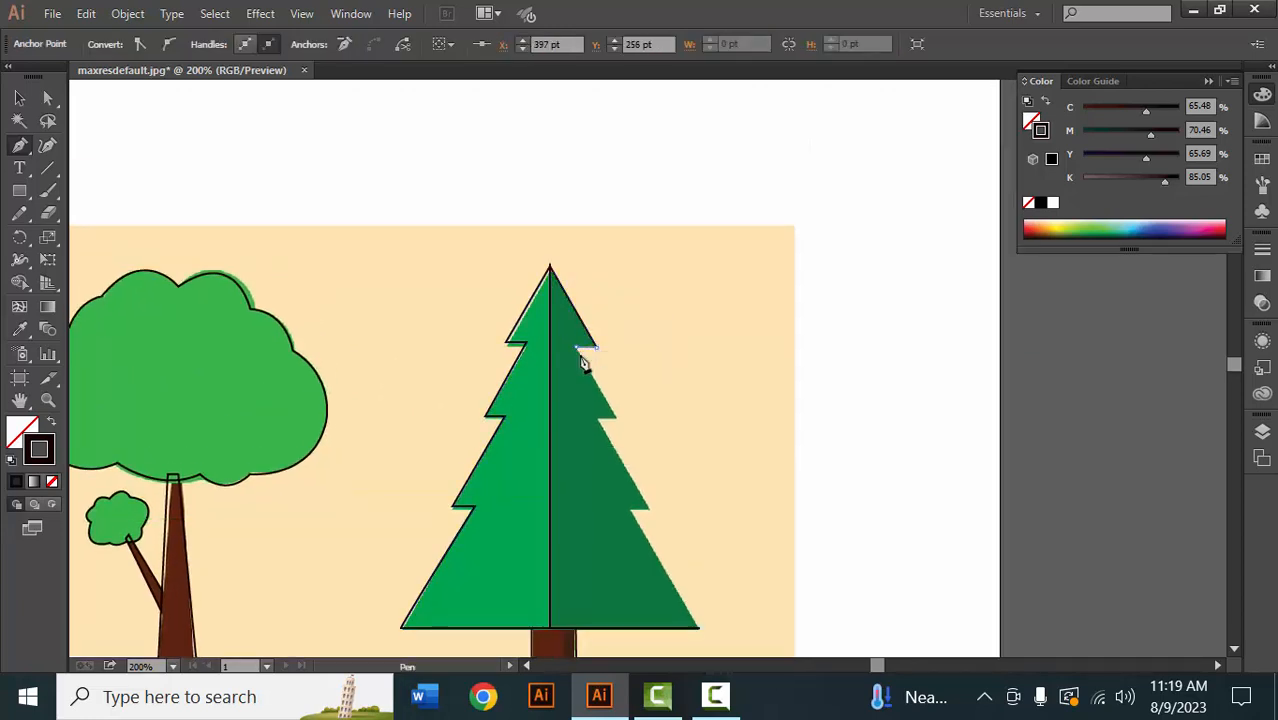
Trace the remaining right-hand tiers and notches of the pine and close the path at the lower-right corner
{"action": "left_click", "coordinate": [618, 418]}
{"action": "left_click", "coordinate": [594, 419]}
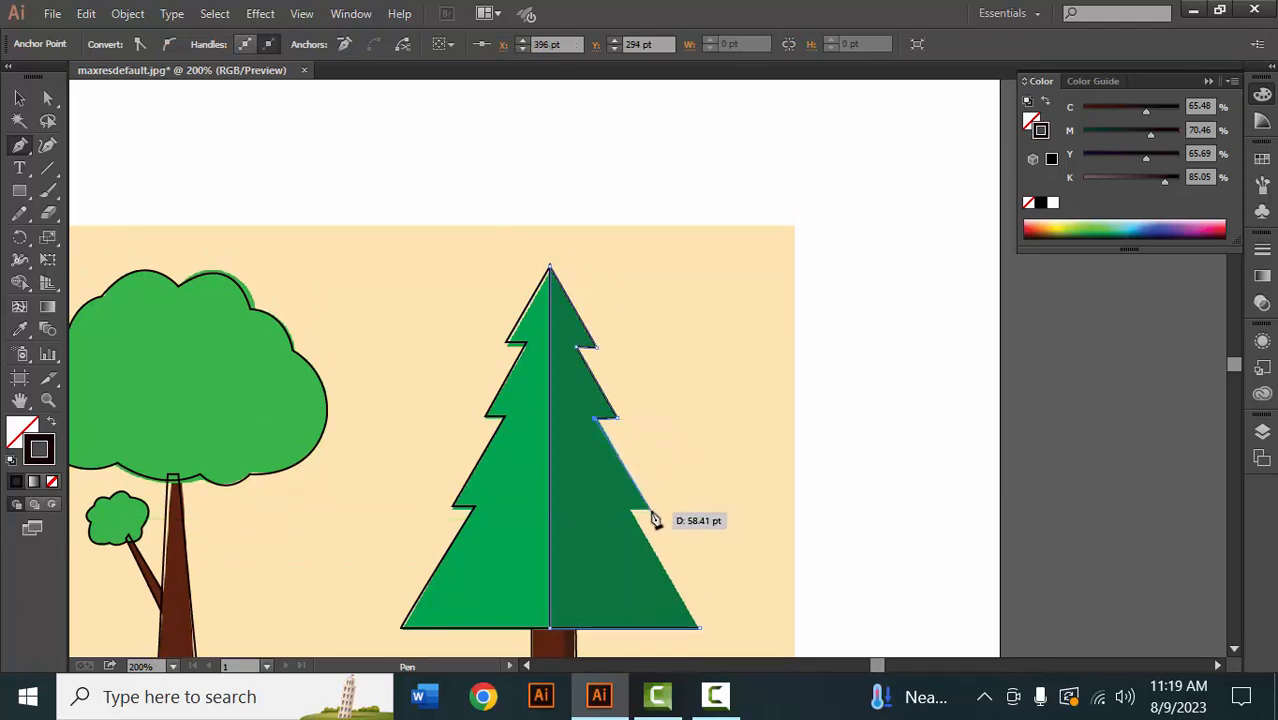
{"action": "left_click", "coordinate": [646, 507]}
{"action": "left_click", "coordinate": [626, 510]}
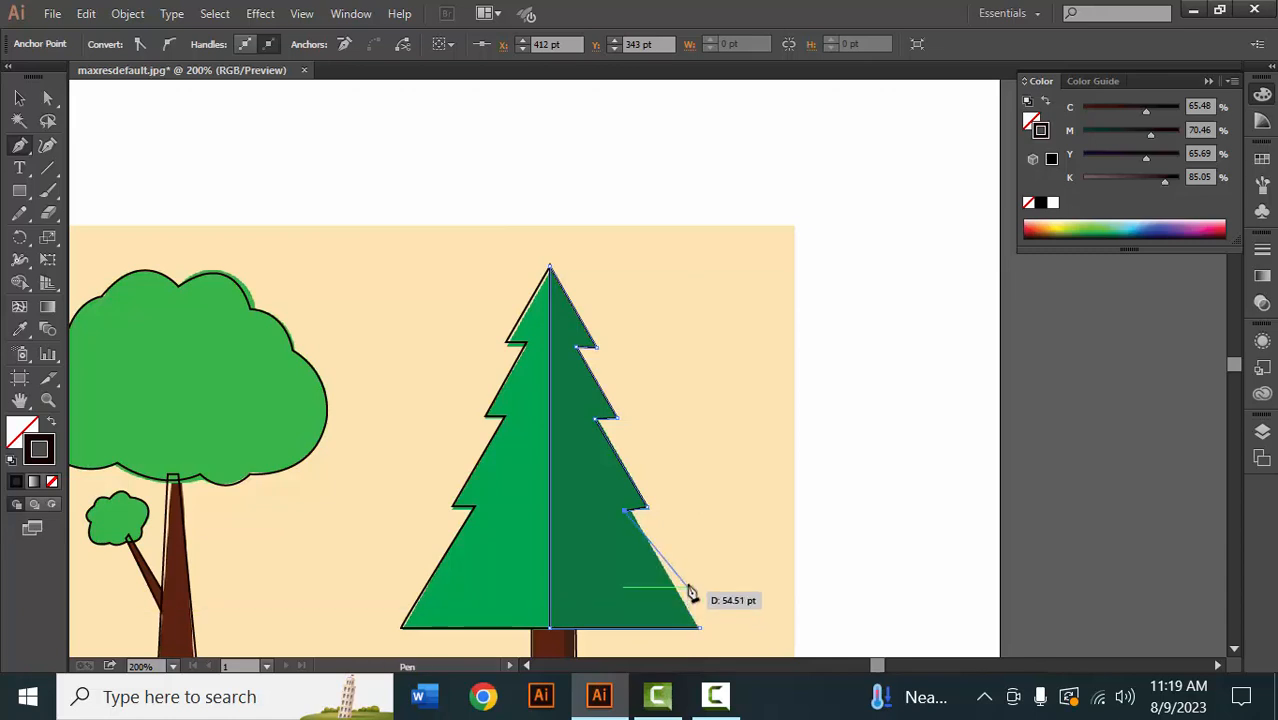
{"action": "left_click", "coordinate": [630, 510]}
{"action": "left_click_drag", "start_coordinate": [649, 560], "coordinate": [641, 456]}
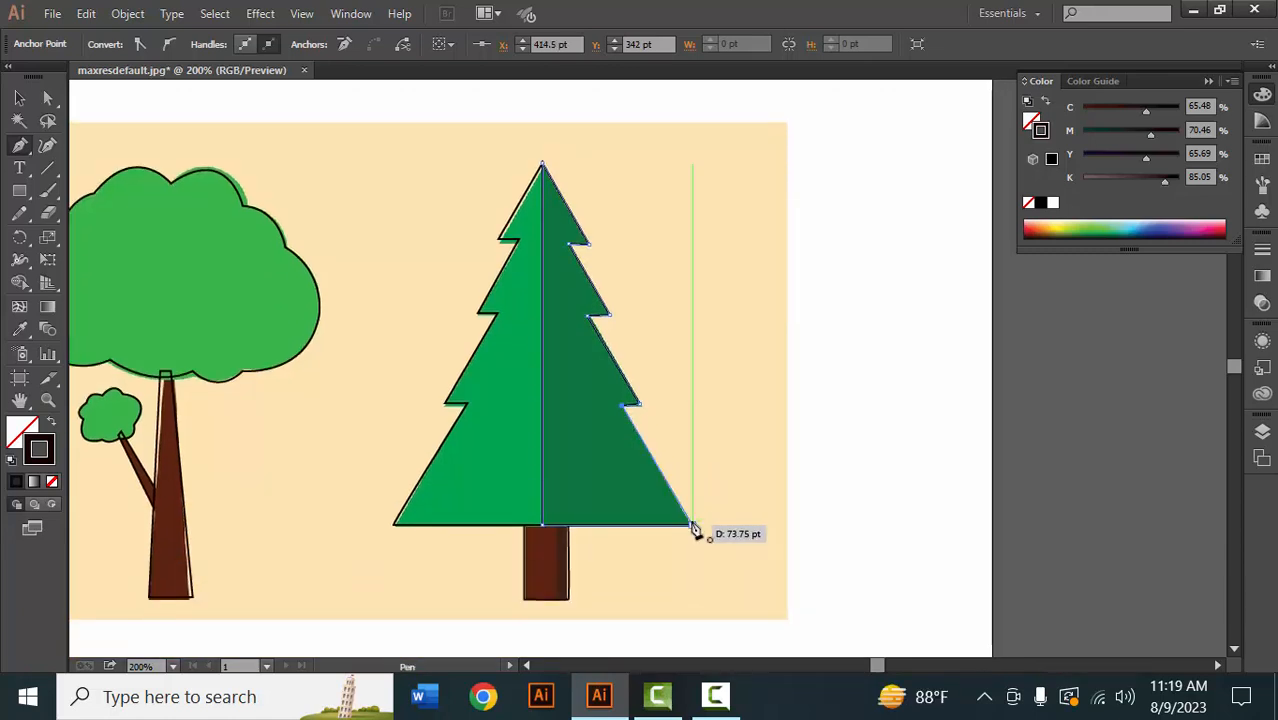
{"action": "left_click", "coordinate": [693, 527]}
Move the reference image off the traced outlines to the right, partly beyond the artboard edge
{"action": "key", "text": "ctrl+minus"}
{"action": "key", "text": "ctrl+minus"}
{"action": "key", "text": "ctrl+minus"}
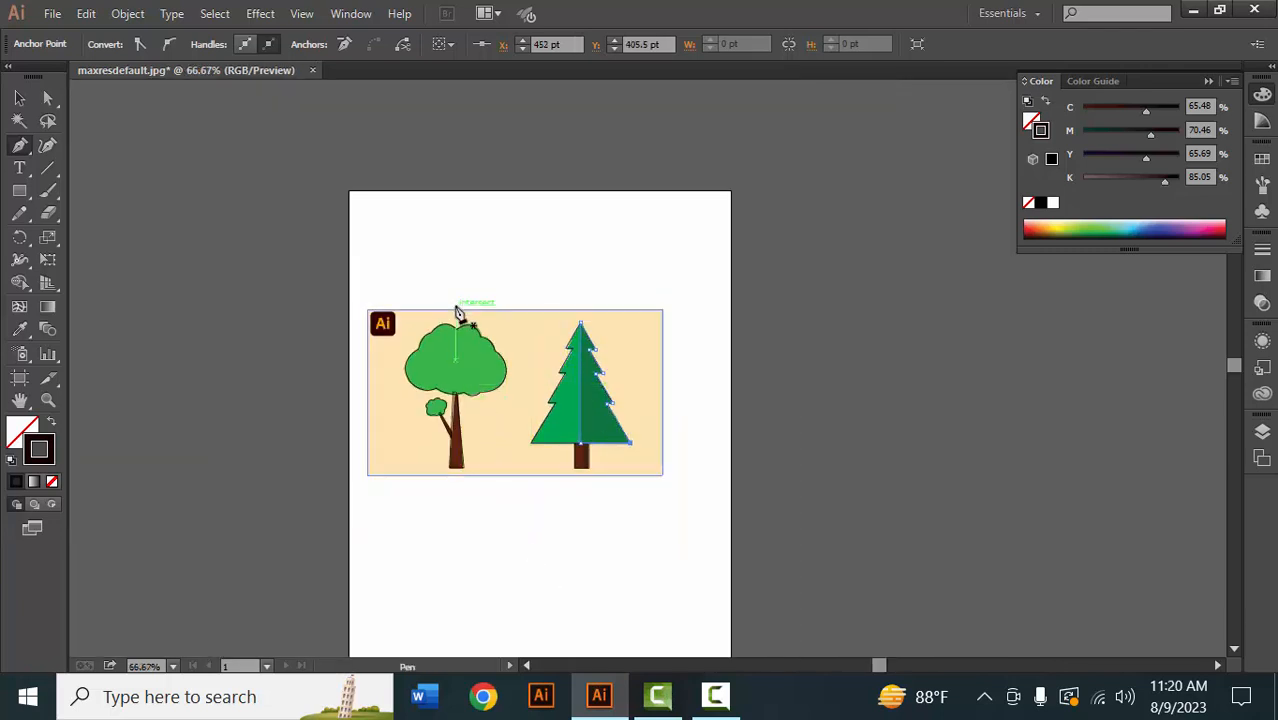
{"action": "key", "text": "v"}
{"action": "left_click_drag", "start_coordinate": [488, 322], "coordinate": [814, 307]}
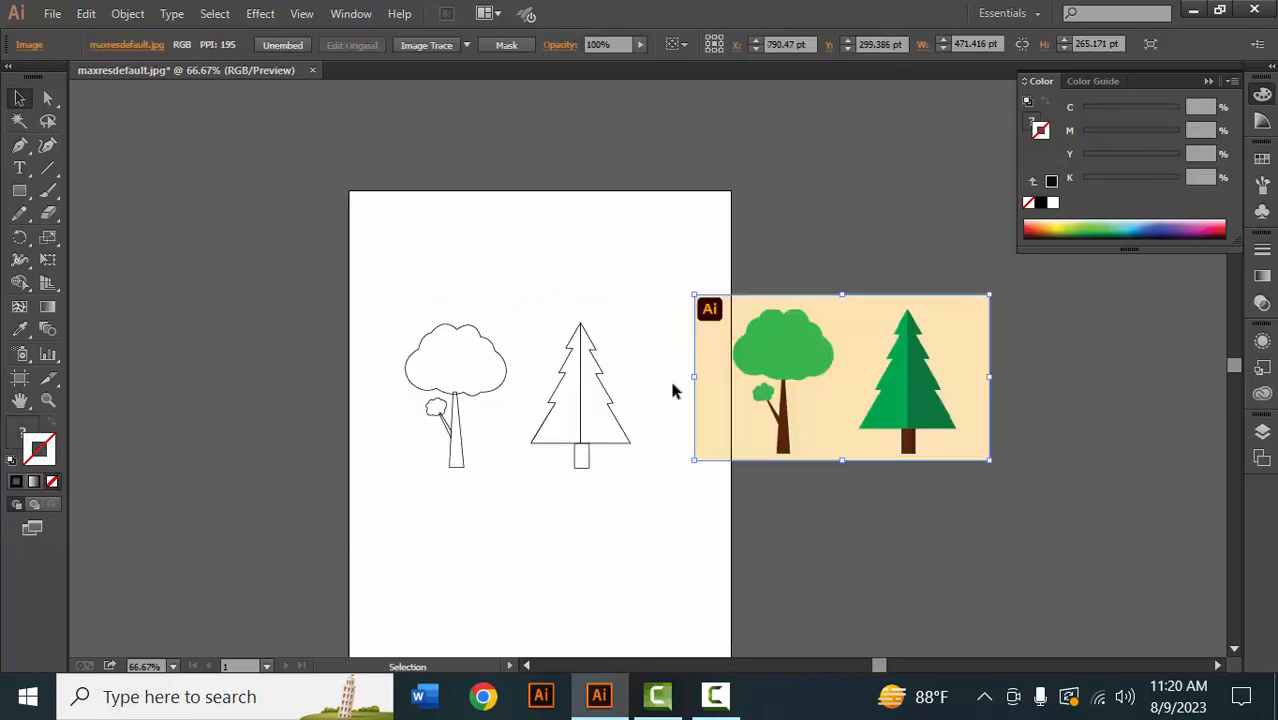
Apply the reference canopy's green to the large canopy outline with the Eyedropper
{"action": "left_click", "coordinate": [463, 336]}
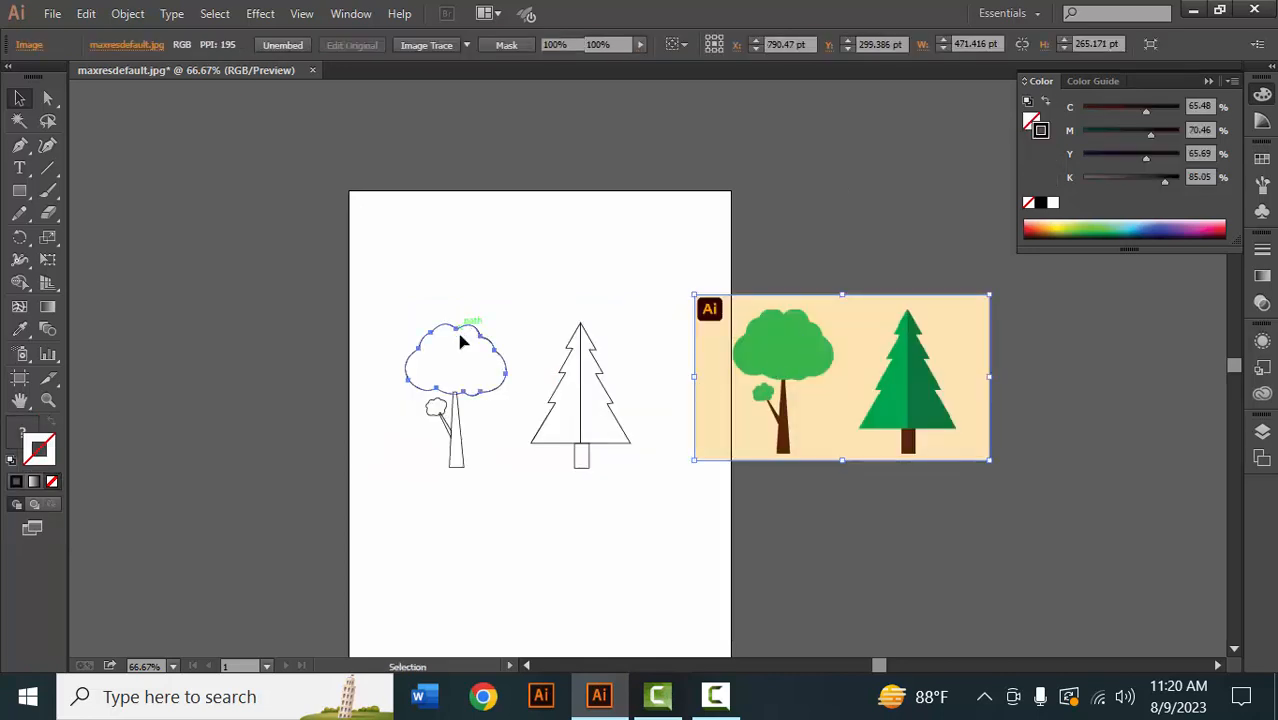
{"action": "left_click", "coordinate": [20, 329]}
{"action": "left_click", "coordinate": [798, 337]}
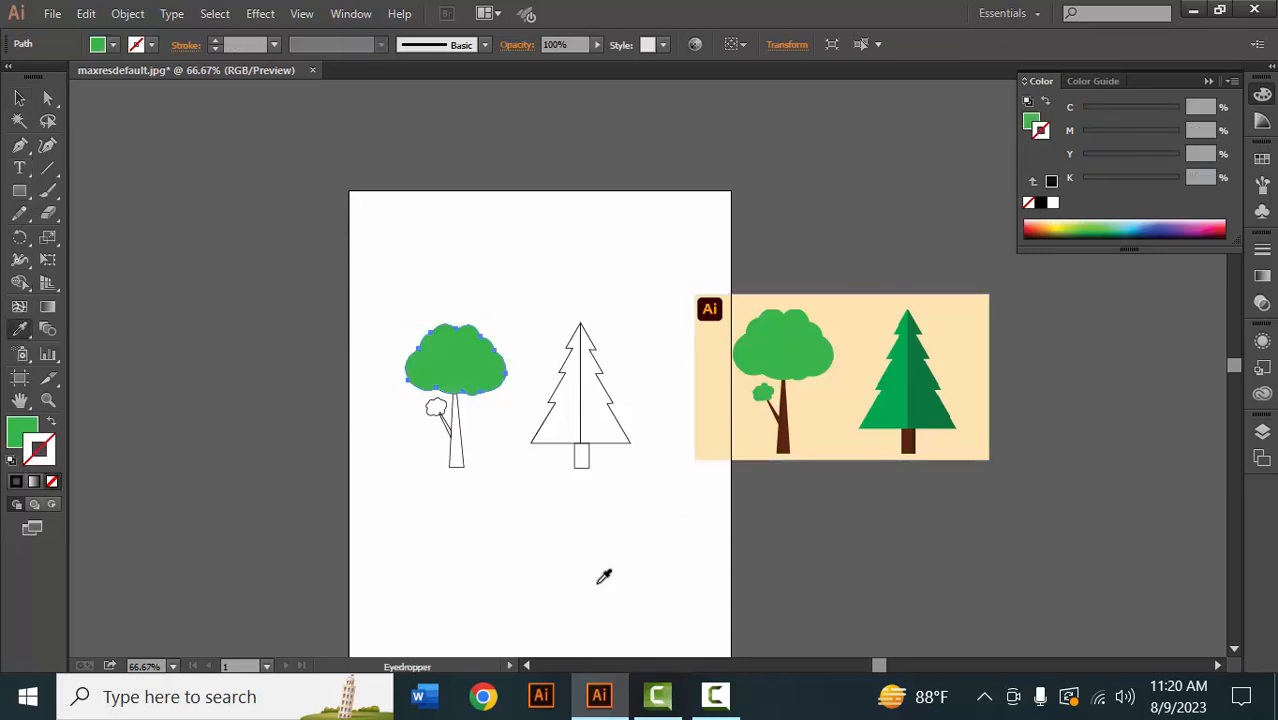
Apply the filled canopy's green to the small leaf cluster with the Eyedropper and deselect it
{"action": "key", "text": "v"}
{"action": "left_click", "coordinate": [435, 410]}
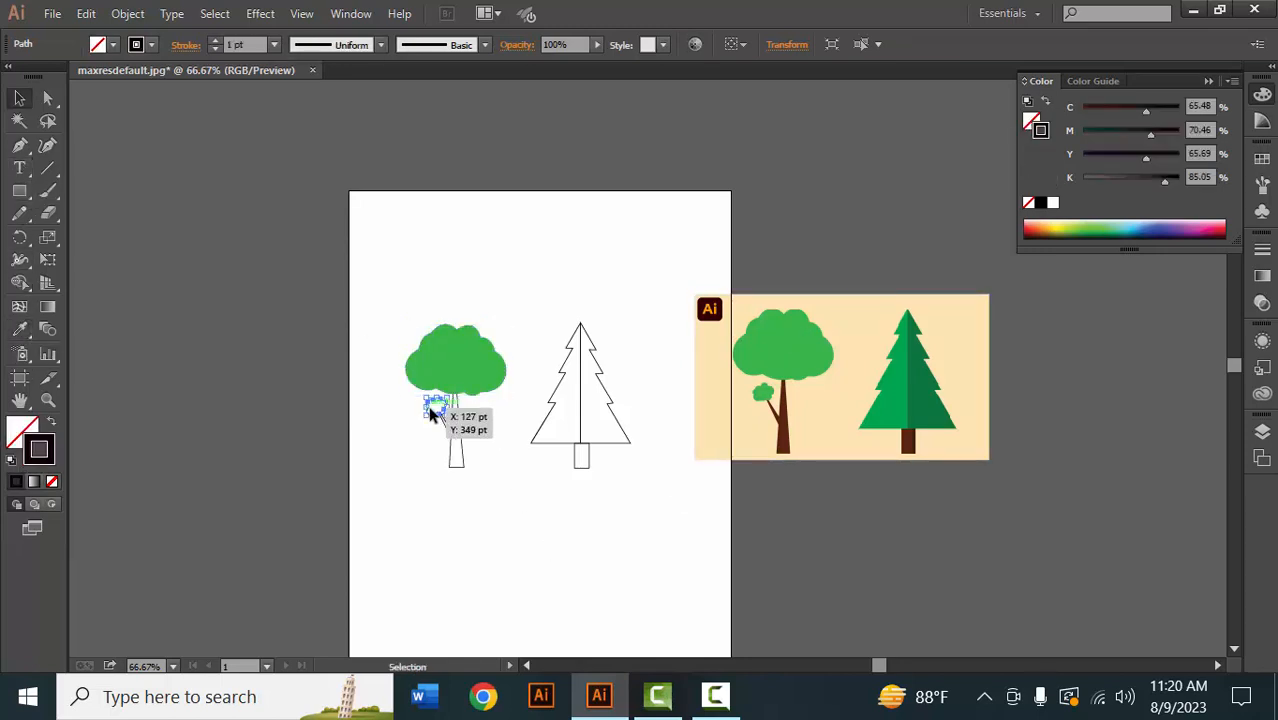
{"action": "left_click", "coordinate": [20, 329]}
{"action": "left_click", "coordinate": [471, 343]}
{"action": "key", "text": "v"}
{"action": "left_click", "coordinate": [500, 460]}
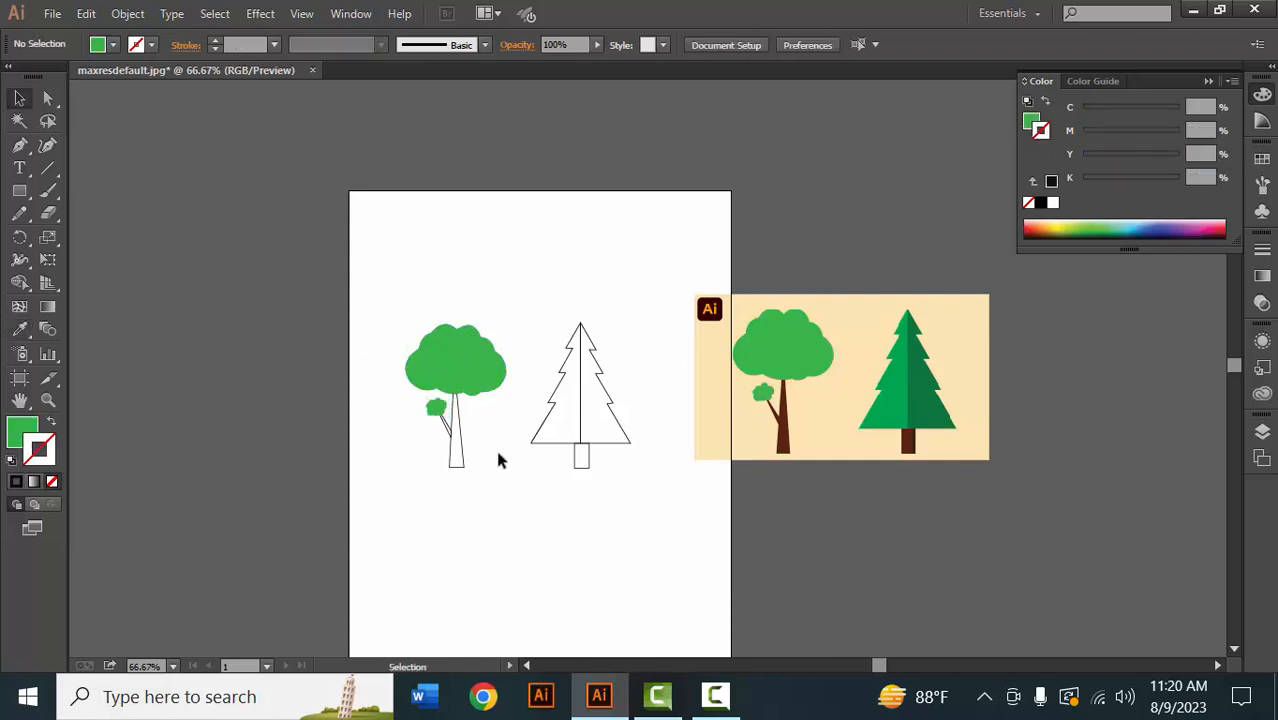
Fill the round tree's trunk with the brown sampled from the reference trunk and deselect it
{"action": "left_click", "coordinate": [455, 470]}
{"action": "key", "text": "i"}
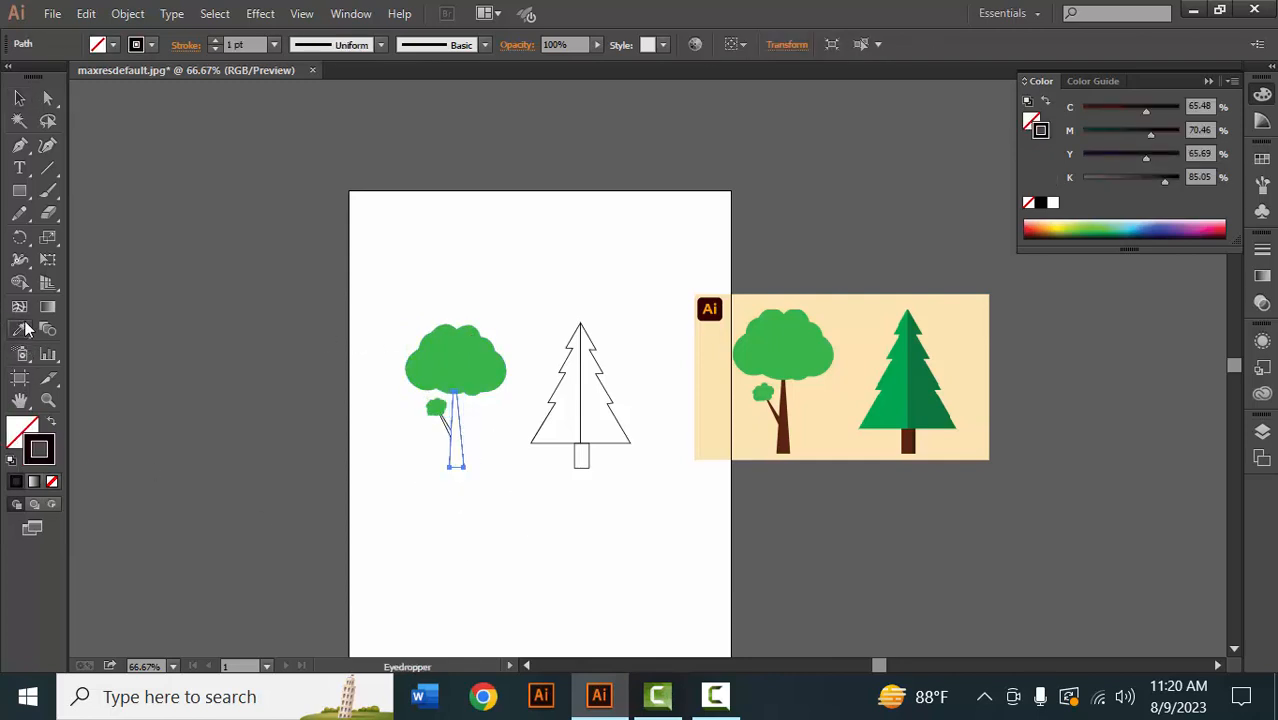
{"action": "left_click", "coordinate": [792, 434]}
{"action": "key", "text": "v"}
{"action": "left_click", "coordinate": [617, 485]}
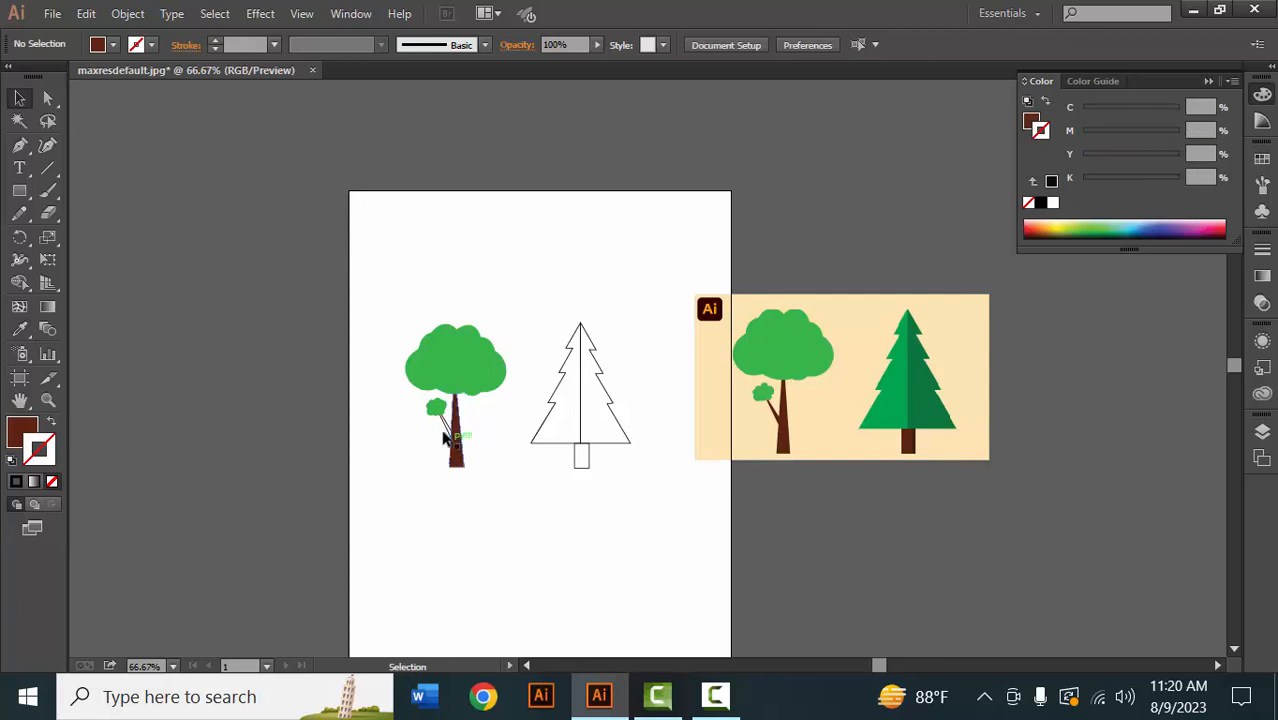
Fill the small side branch with the brown sampled from the coloured trunk and deselect it
{"action": "left_click", "coordinate": [443, 425]}
{"action": "left_click", "coordinate": [19, 329]}
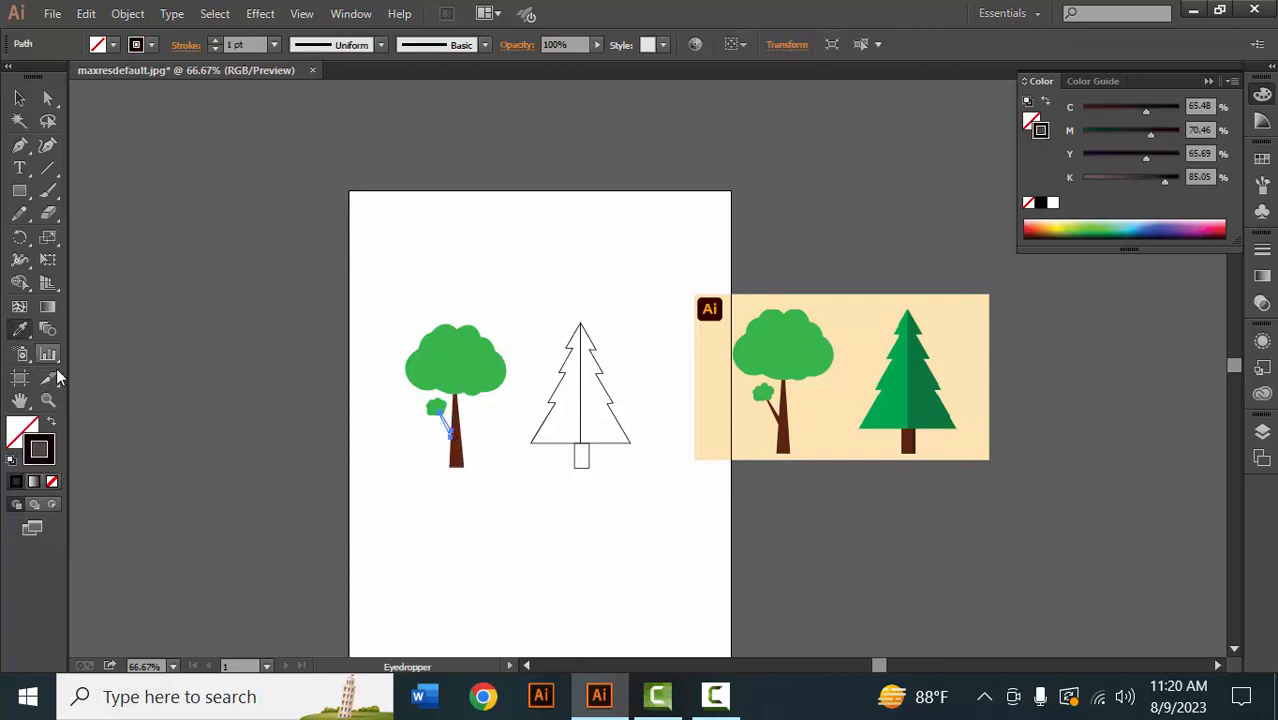
{"action": "left_click", "coordinate": [459, 450]}
{"action": "key", "text": "v"}
{"action": "left_click", "coordinate": [489, 510]}
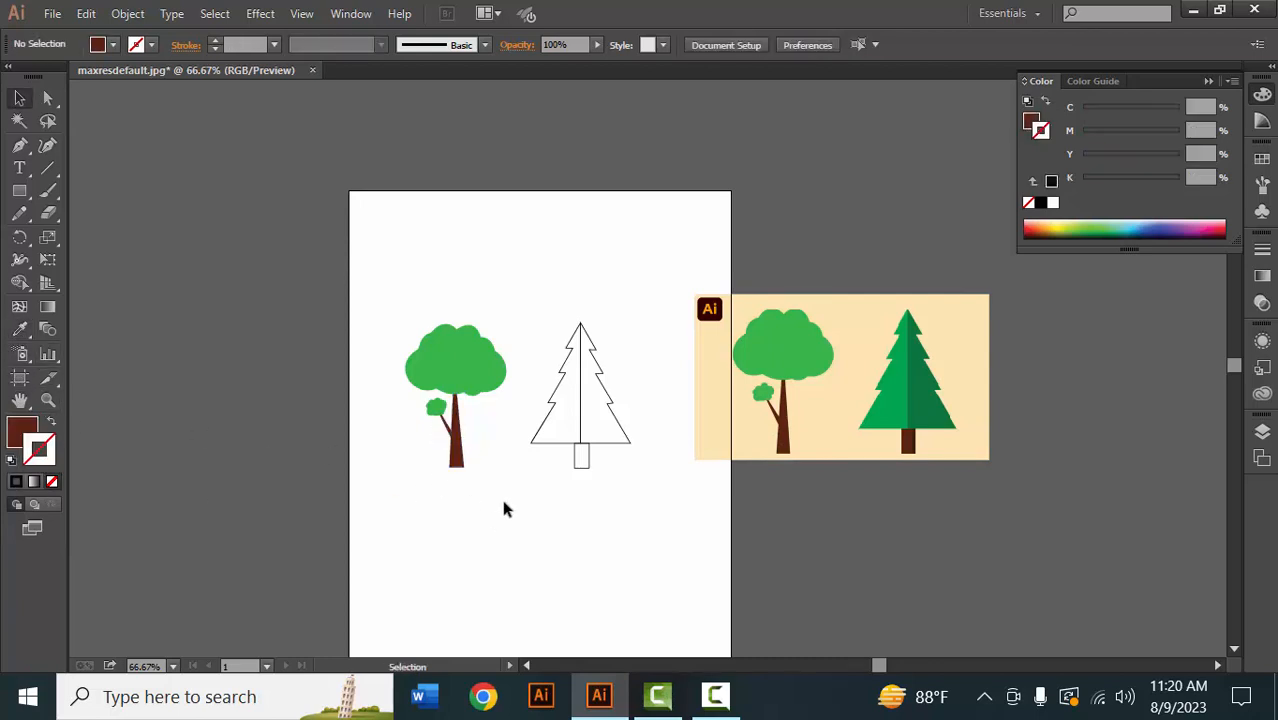
Fill the pine's left half with the lighter green sampled from the reference pine and deselect it
{"action": "left_click", "coordinate": [541, 428]}
{"action": "left_click", "coordinate": [19, 330]}
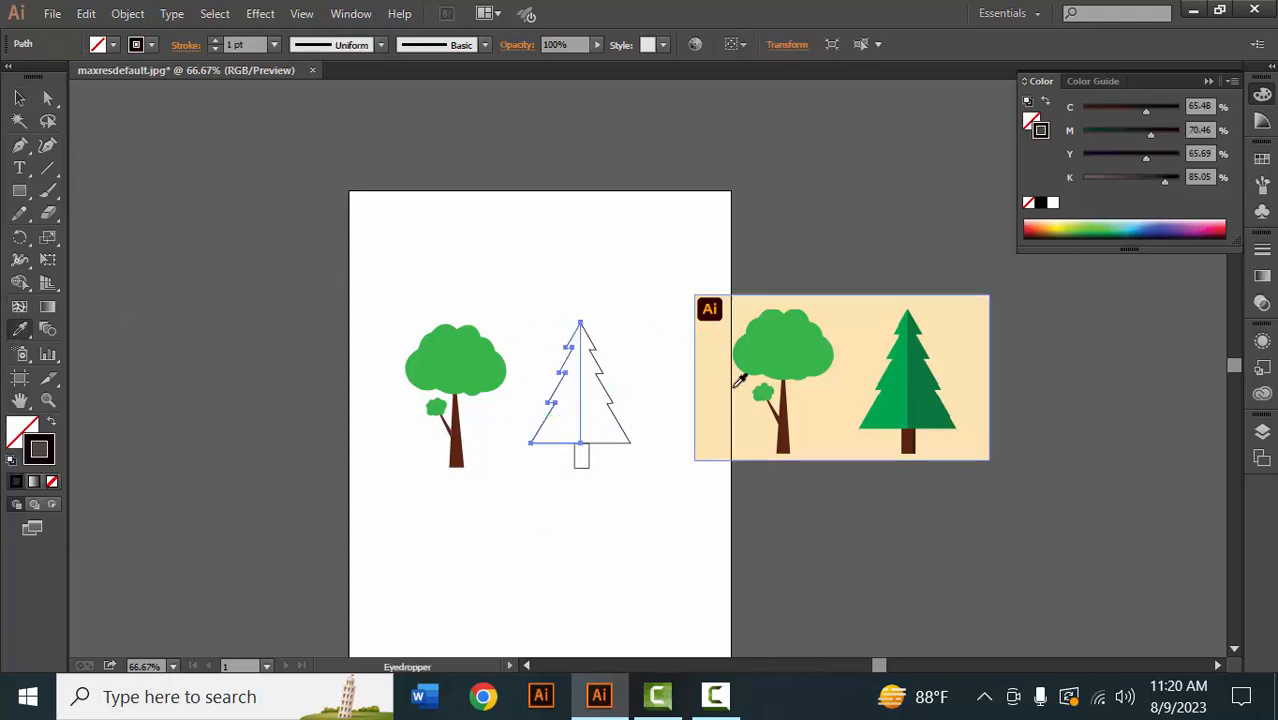
{"action": "left_click", "coordinate": [896, 401]}
{"action": "key", "text": "v"}
{"action": "left_click", "coordinate": [752, 455]}
Fill the pine's right half with the darker green sampled from the reference pine and deselect it
{"action": "left_click", "coordinate": [625, 432]}
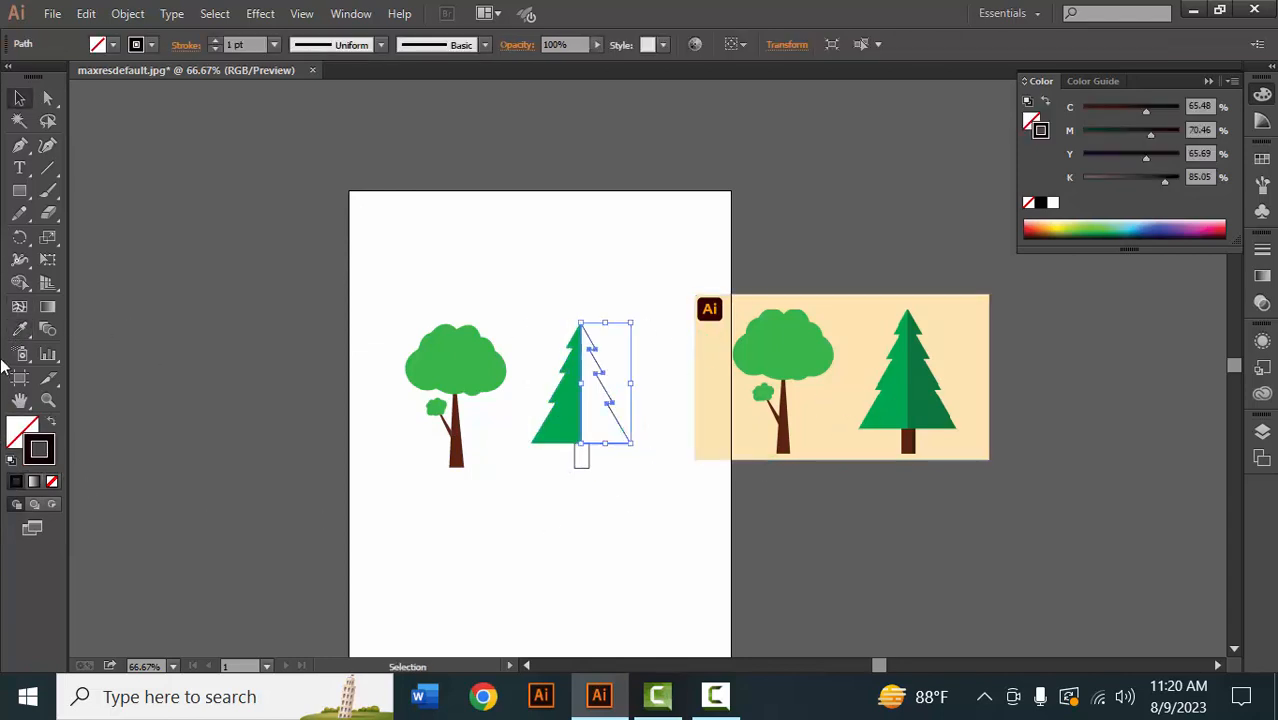
{"action": "key", "text": "i"}
{"action": "left_click", "coordinate": [939, 402]}
{"action": "key", "text": "v"}
{"action": "left_click", "coordinate": [698, 490]}
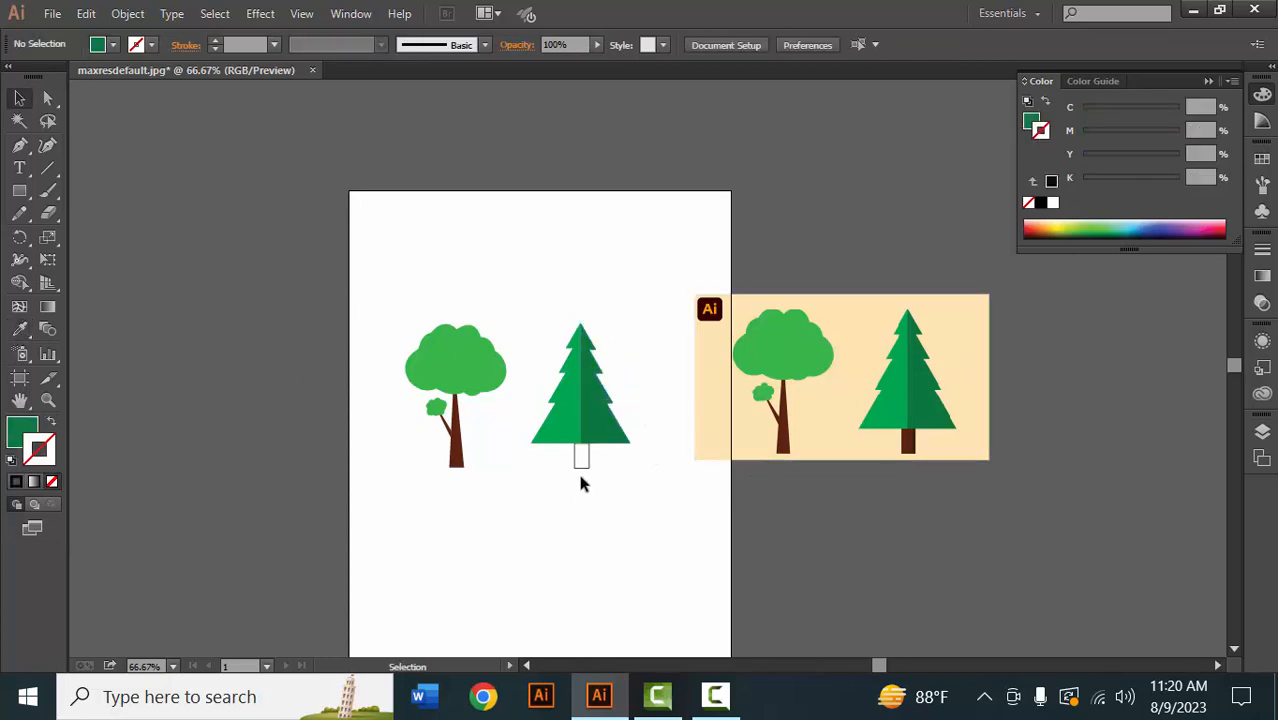
Fill the pine's rectangular trunk with the brown sampled from the reference pine's trunk and deselect it
{"action": "left_click", "coordinate": [580, 468]}
{"action": "left_click", "coordinate": [19, 329]}
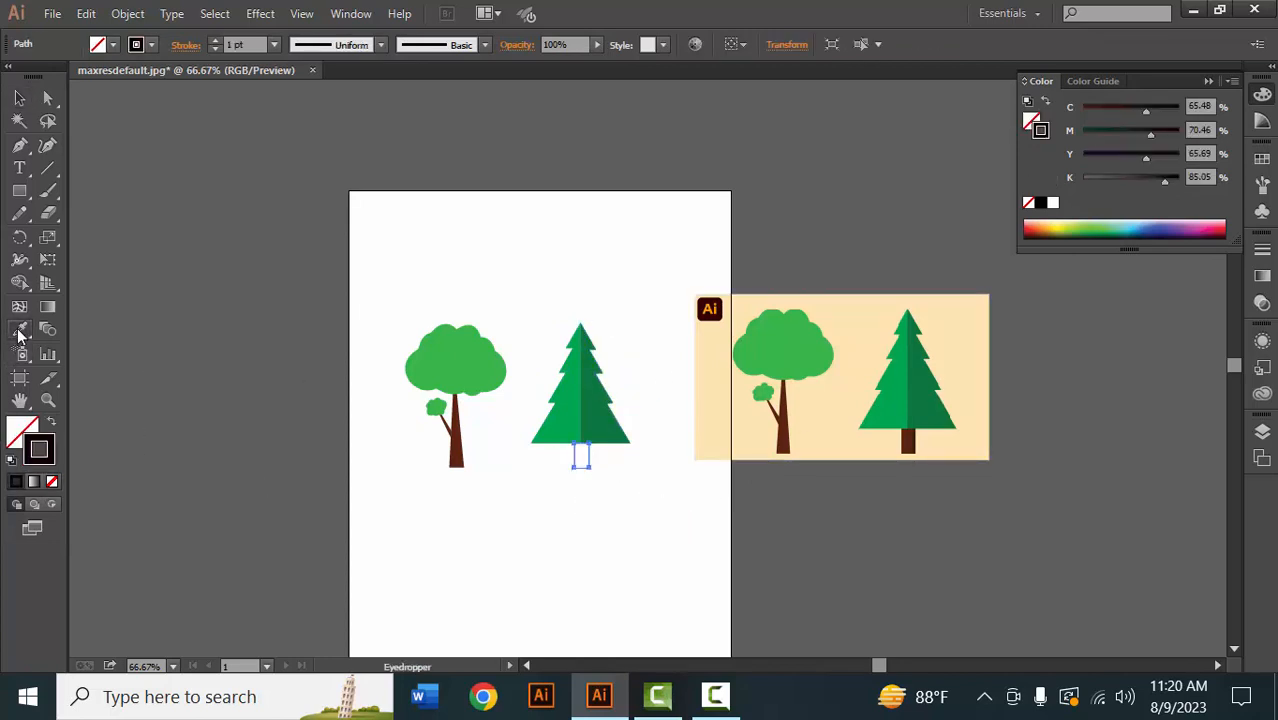
{"action": "left_click", "coordinate": [915, 437]}
{"action": "key", "text": "v"}
{"action": "left_click", "coordinate": [505, 450]}
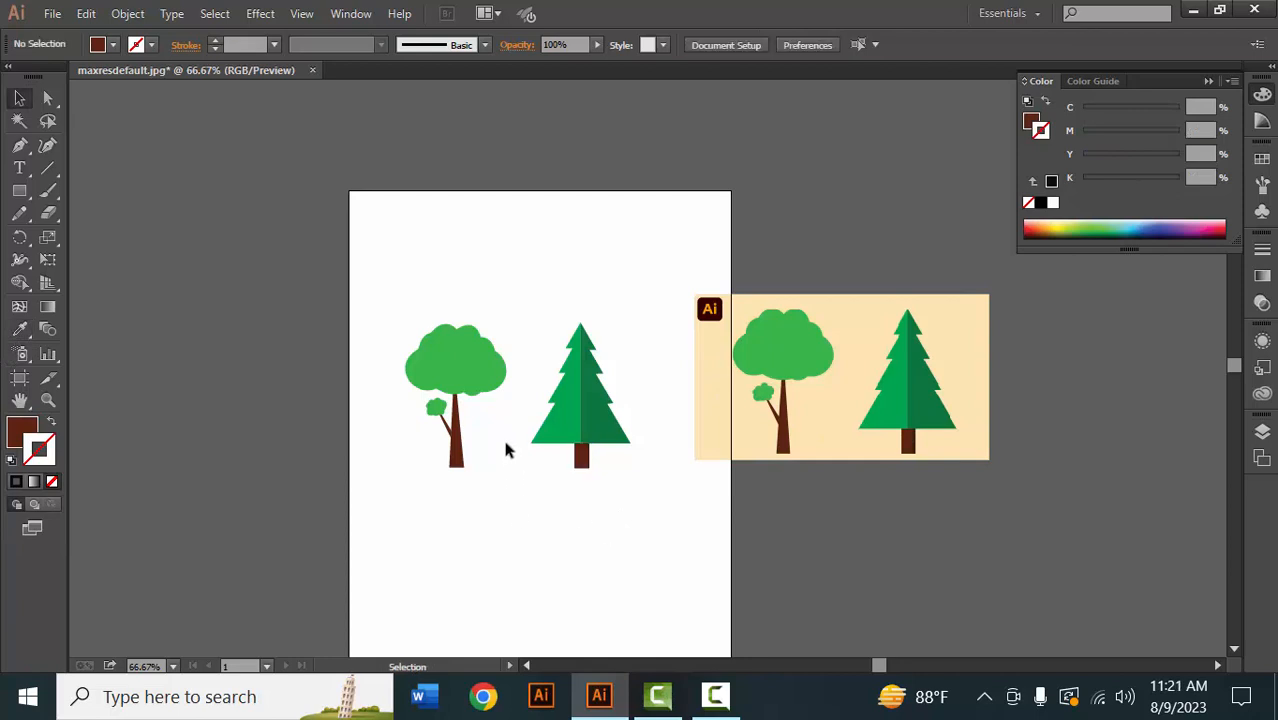
Examine the edges and fills of the coloured pine and round tree up close
{"action": "scroll", "coordinate": [557, 434], "scroll_direction": "up", "scroll_amount": 4}
{"action": "left_click_drag", "start_coordinate": [601, 316], "coordinate": [581, 543]}
{"action": "left_click_drag", "start_coordinate": [614, 390], "coordinate": [602, 470]}
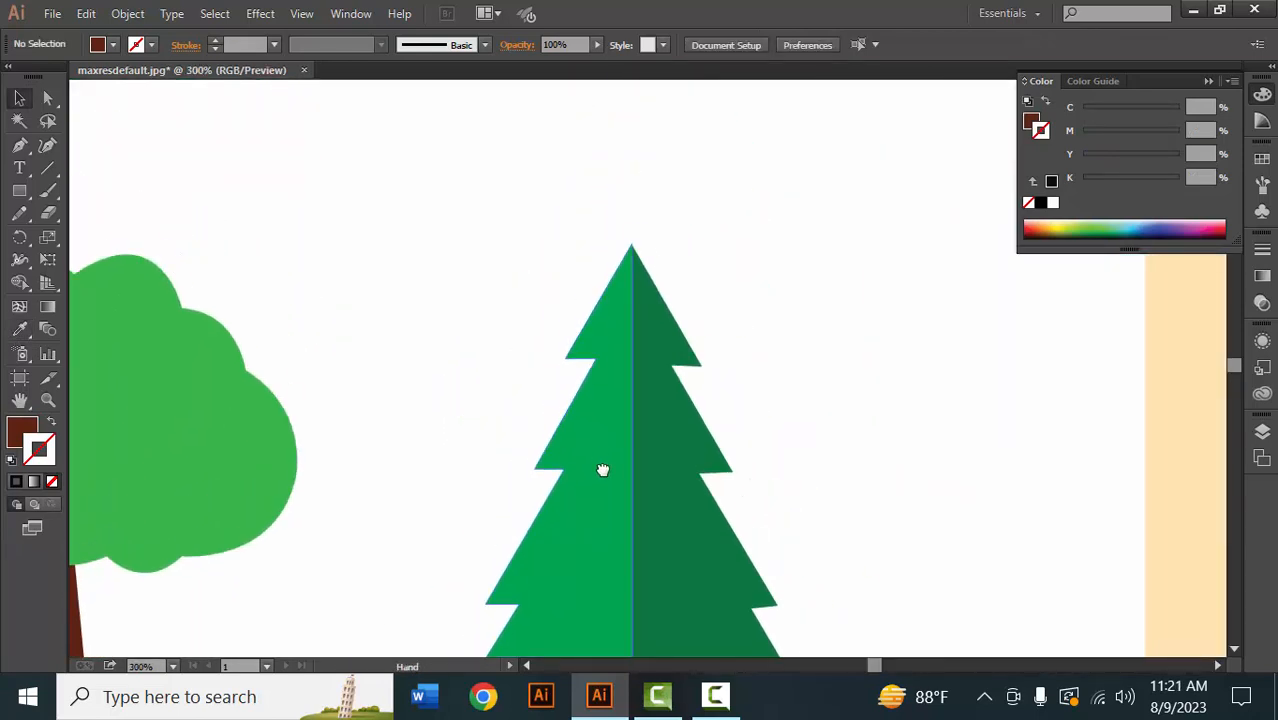
{"action": "left_click_drag", "start_coordinate": [634, 331], "coordinate": [633, 536]}
{"action": "scroll", "coordinate": [631, 403], "scroll_direction": "up", "scroll_amount": 4}
{"action": "left_click_drag", "start_coordinate": [599, 417], "coordinate": [599, 357]}
{"action": "left_click_drag", "start_coordinate": [624, 498], "coordinate": [625, 171]}
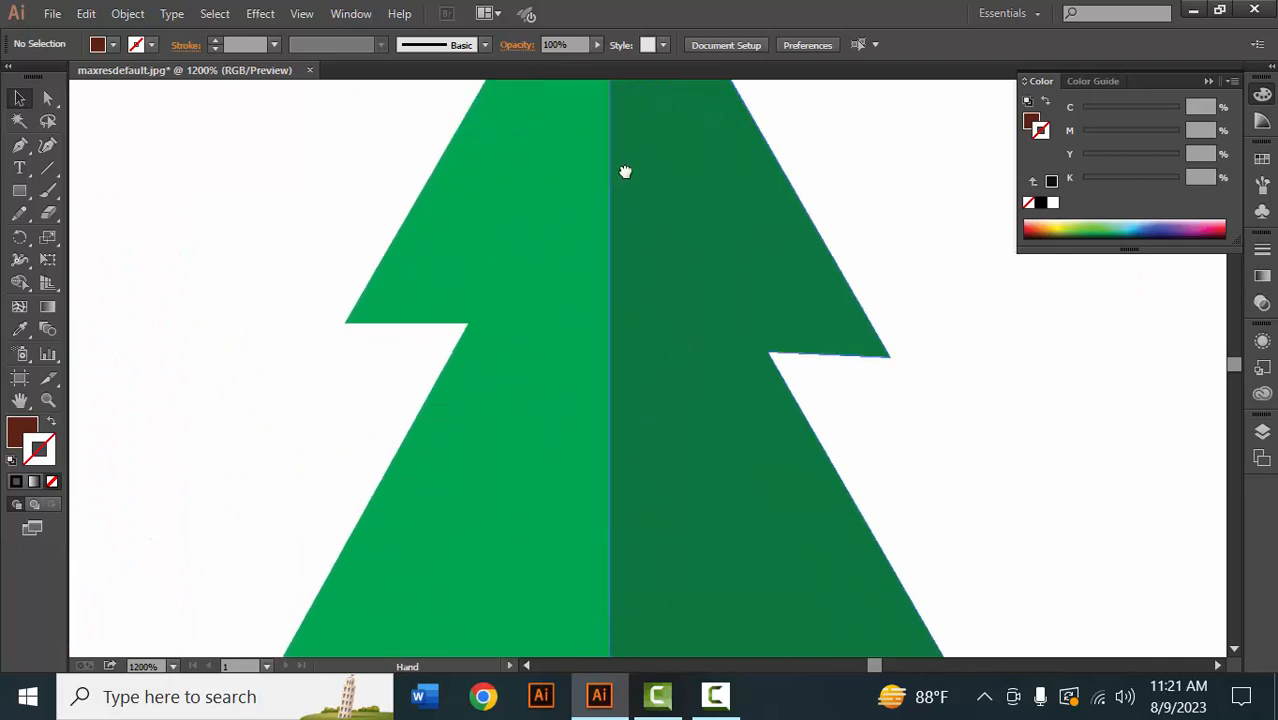
{"action": "left_click_drag", "start_coordinate": [676, 416], "coordinate": [622, 328]}
{"action": "left_click_drag", "start_coordinate": [635, 513], "coordinate": [597, 430]}
{"action": "scroll", "coordinate": [487, 367], "scroll_direction": "down", "scroll_amount": 4}
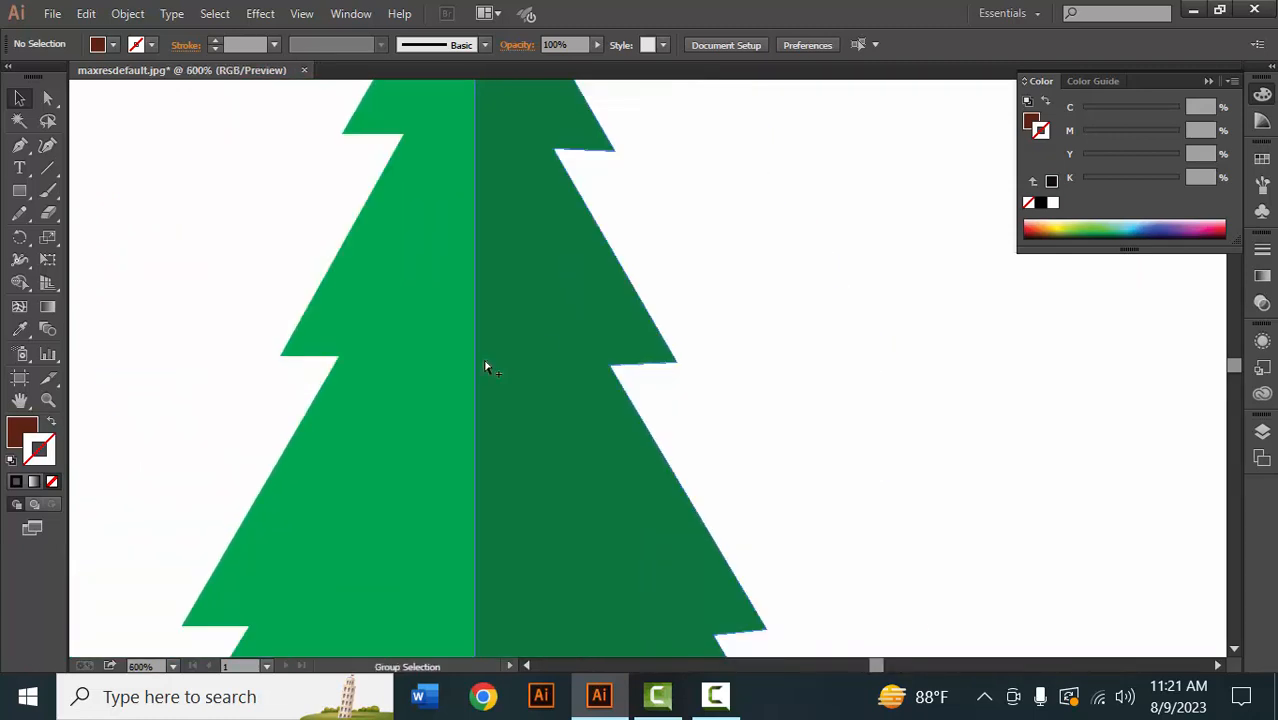
{"action": "left_click_drag", "start_coordinate": [422, 376], "coordinate": [750, 379]}
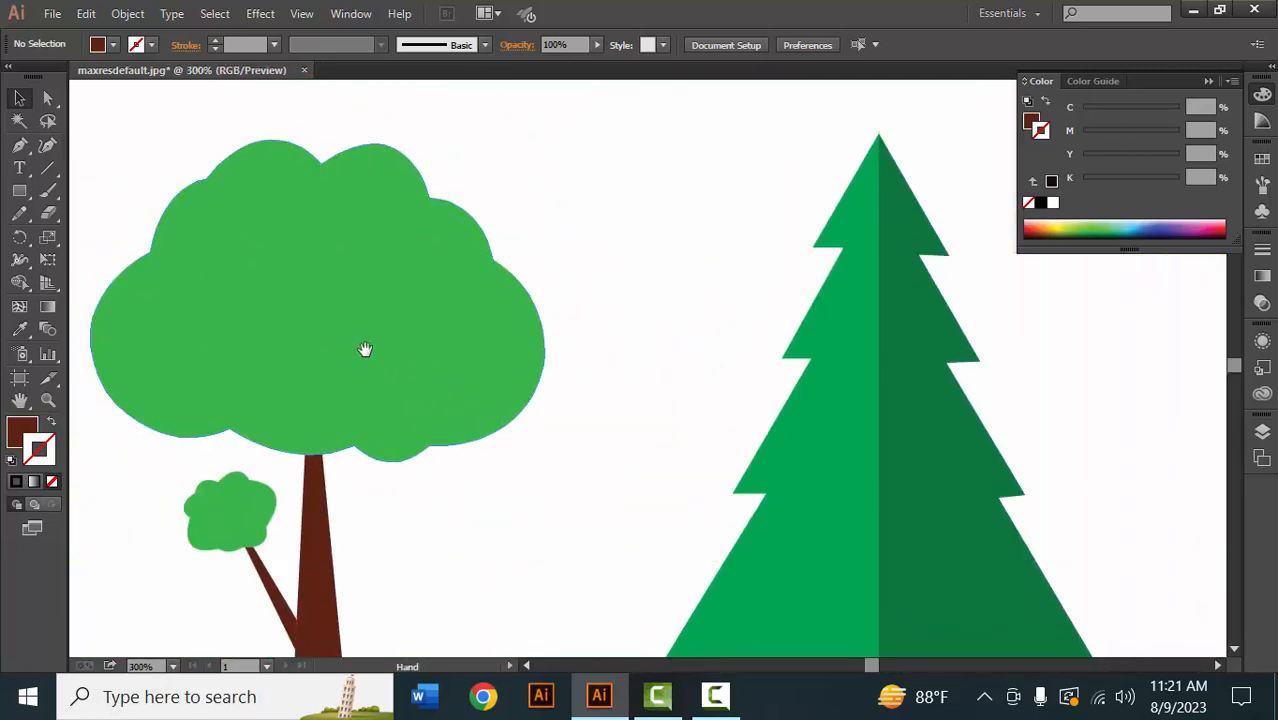
{"action": "left_click_drag", "start_coordinate": [365, 349], "coordinate": [603, 242]}
{"action": "left_click_drag", "start_coordinate": [559, 378], "coordinate": [516, 235]}
{"action": "left_click_drag", "start_coordinate": [531, 465], "coordinate": [490, 427]}
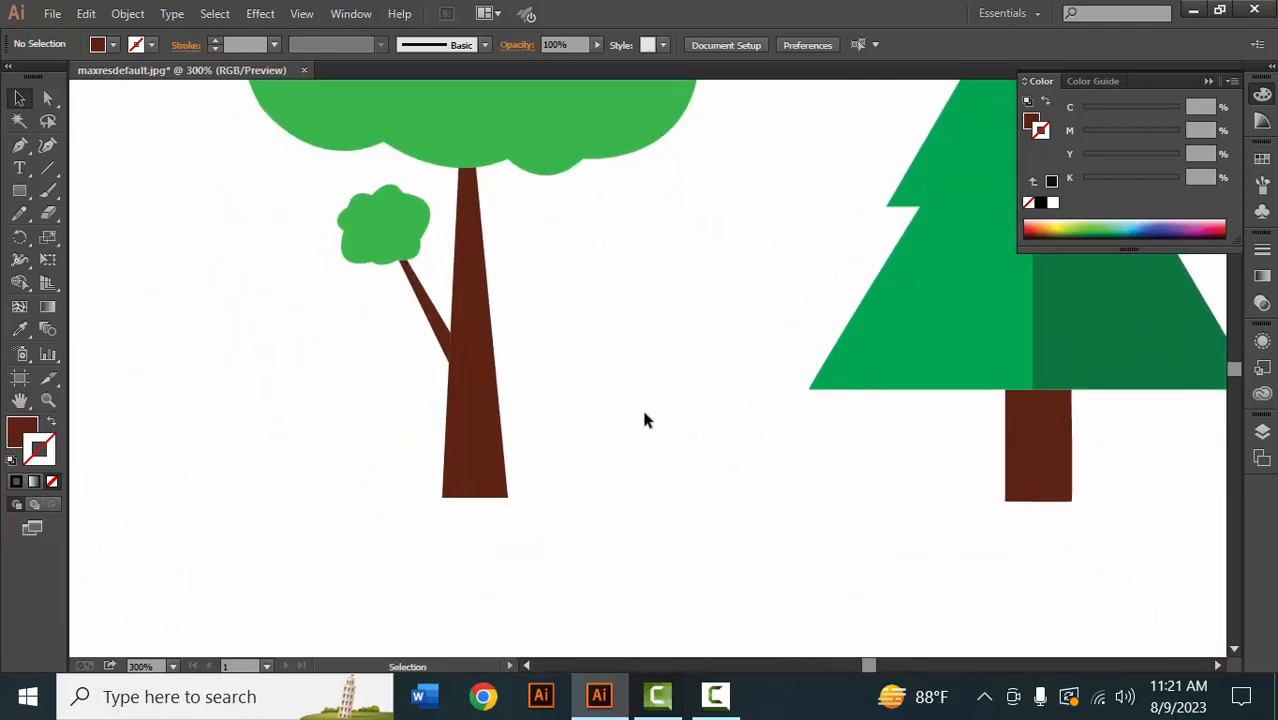
Delete the reference image beside the artboard, keeping the two finished trees
{"action": "key", "text": "ctrl+1"}
{"action": "left_click", "coordinate": [942, 338]}
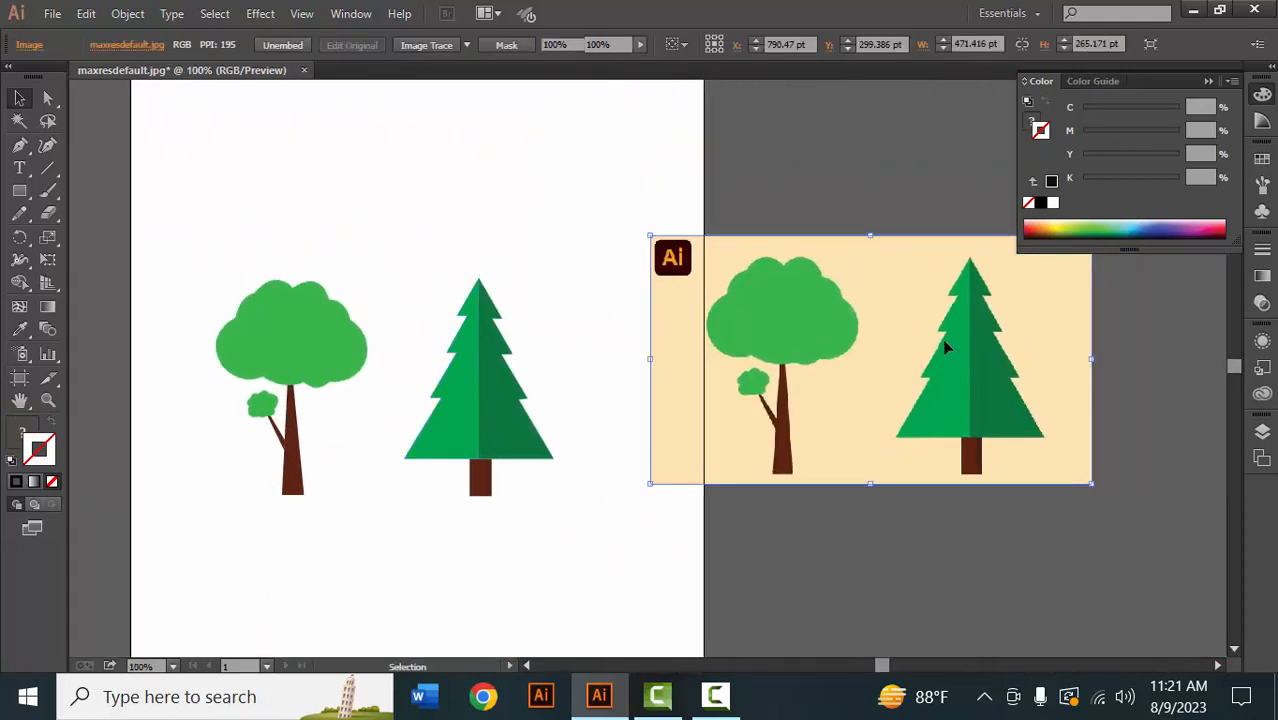
{"action": "key", "text": "Delete"}
{"action": "left_click_drag", "start_coordinate": [416, 391], "coordinate": [551, 406]}
{"action": "scroll", "coordinate": [647, 397], "scroll_direction": "down", "scroll_amount": 2}
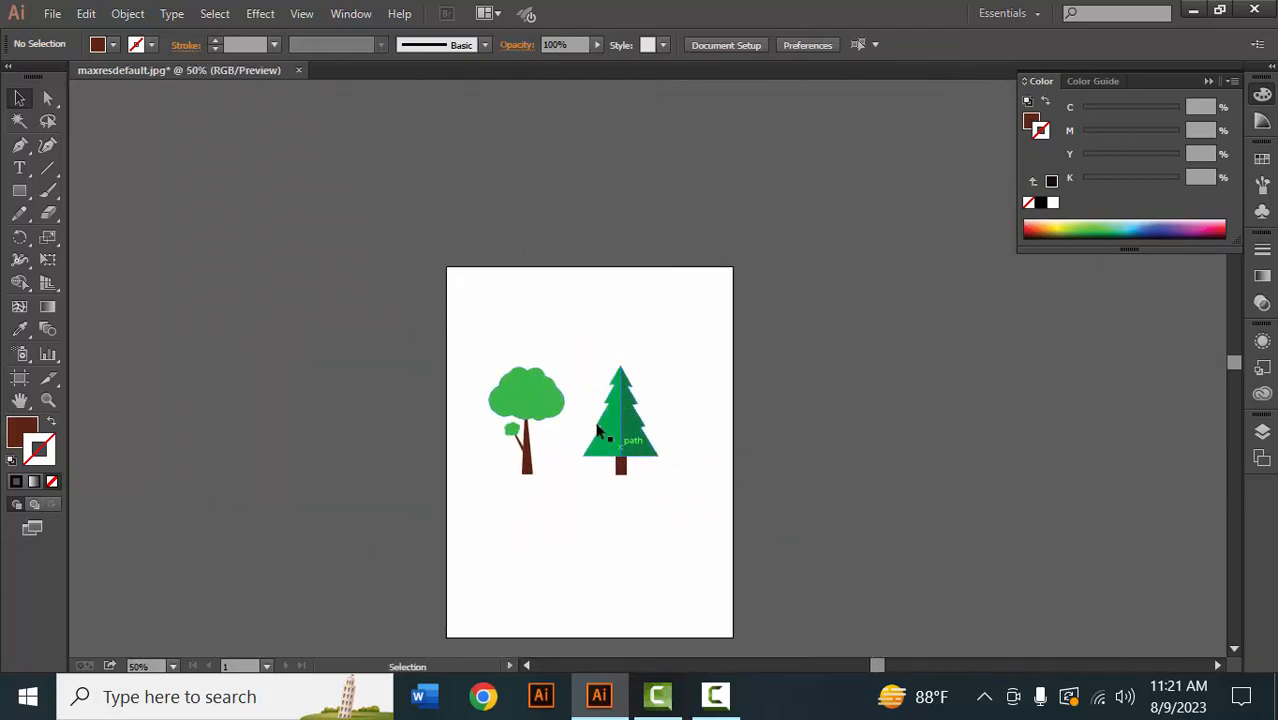